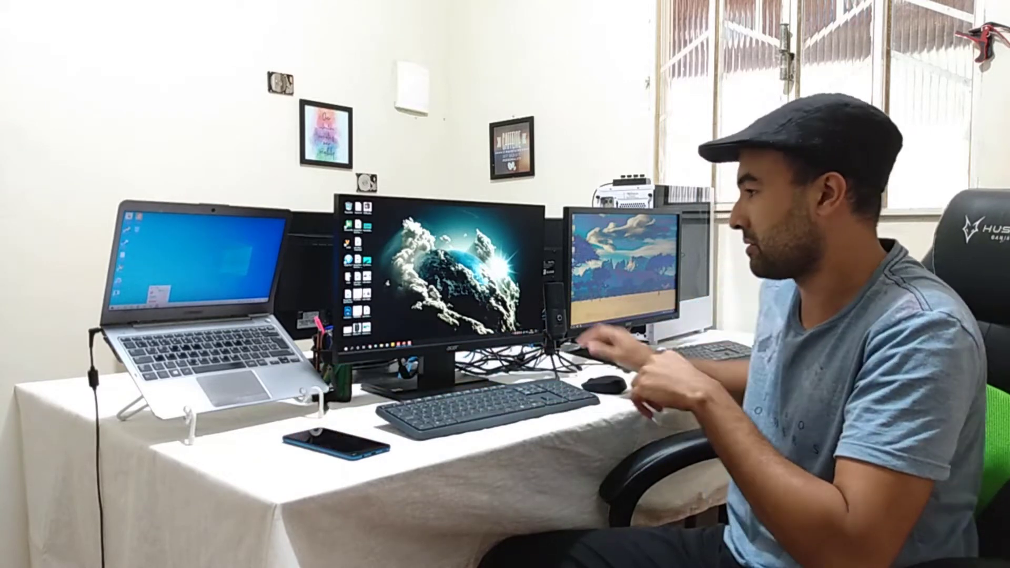
# Download the Veyon Windows 64-bit setup from veyon.io in Chrome and launch the .exe
pyautogui.moveTo(398, 347)
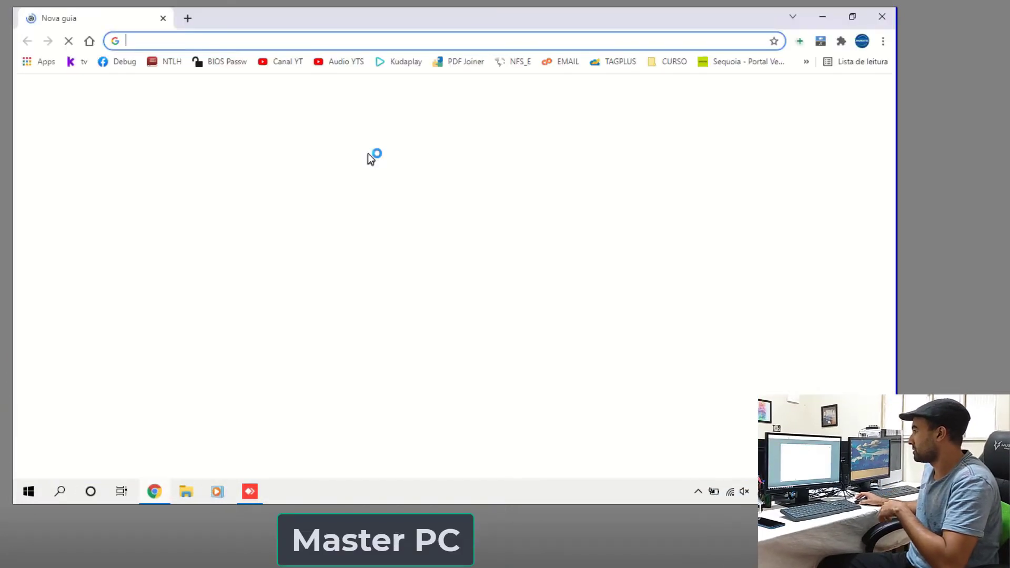
pyautogui.write('veyon.io')
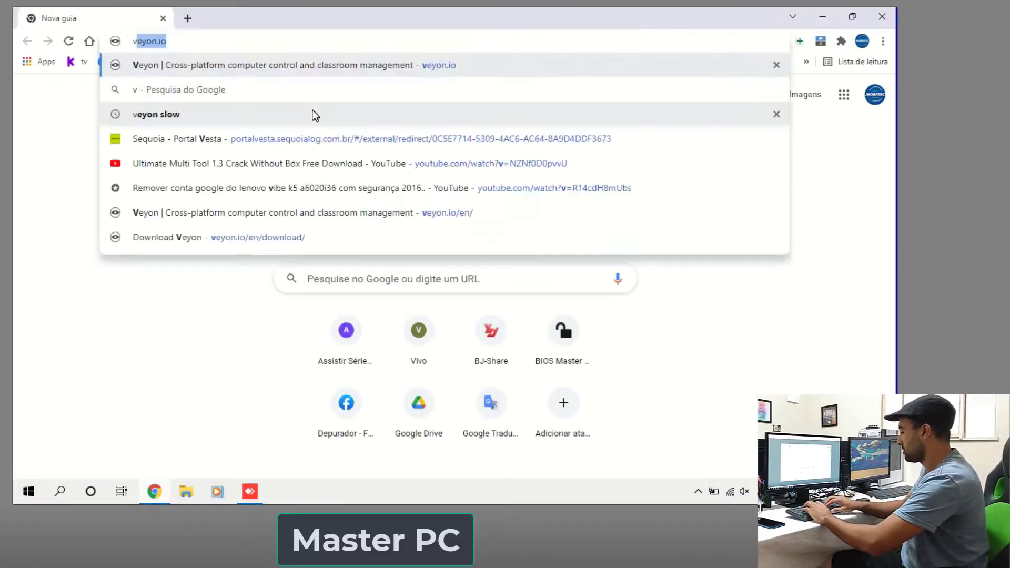
pyautogui.press('Return')
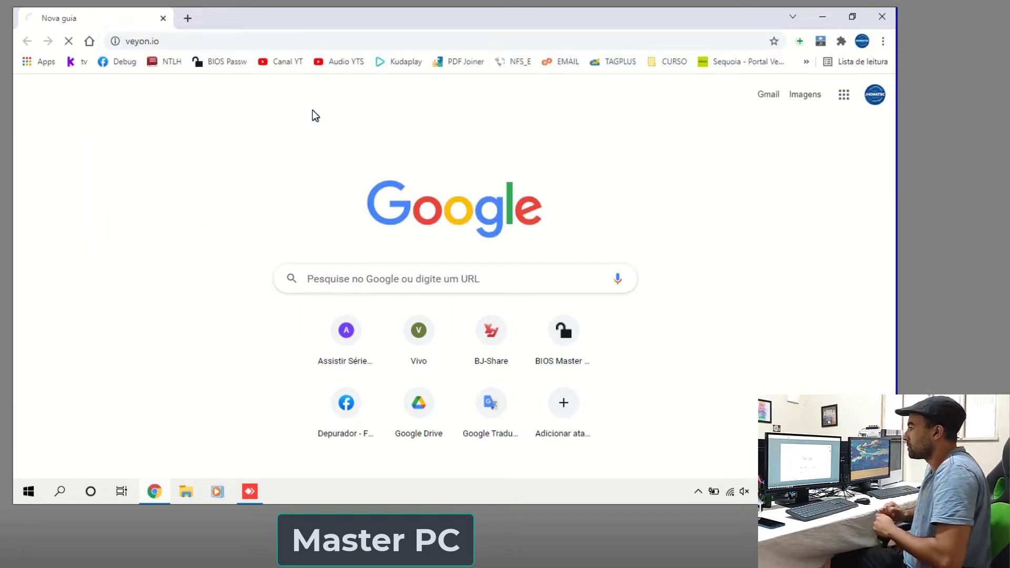
pyautogui.click(232, 260)
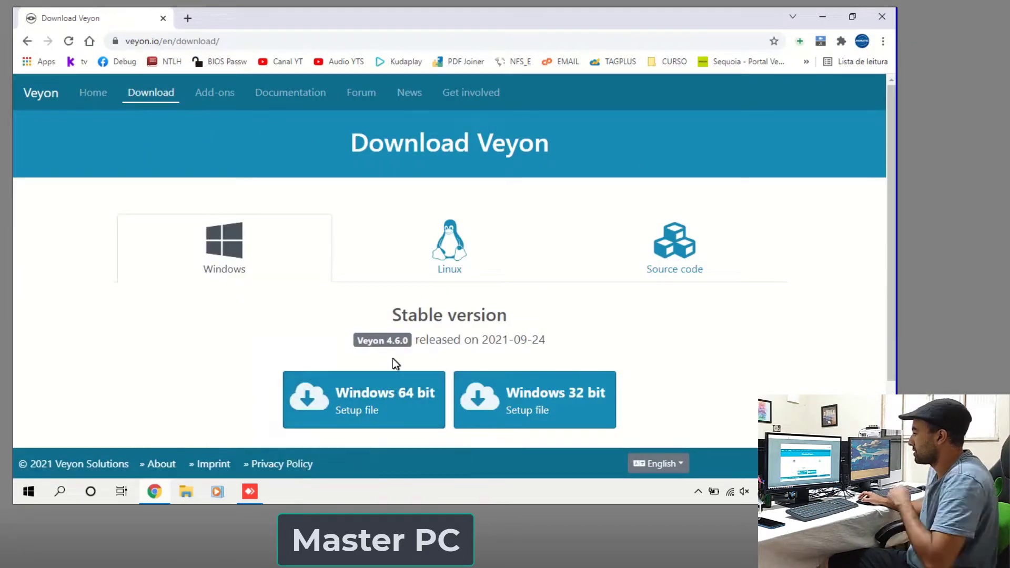
pyautogui.click(382, 409)
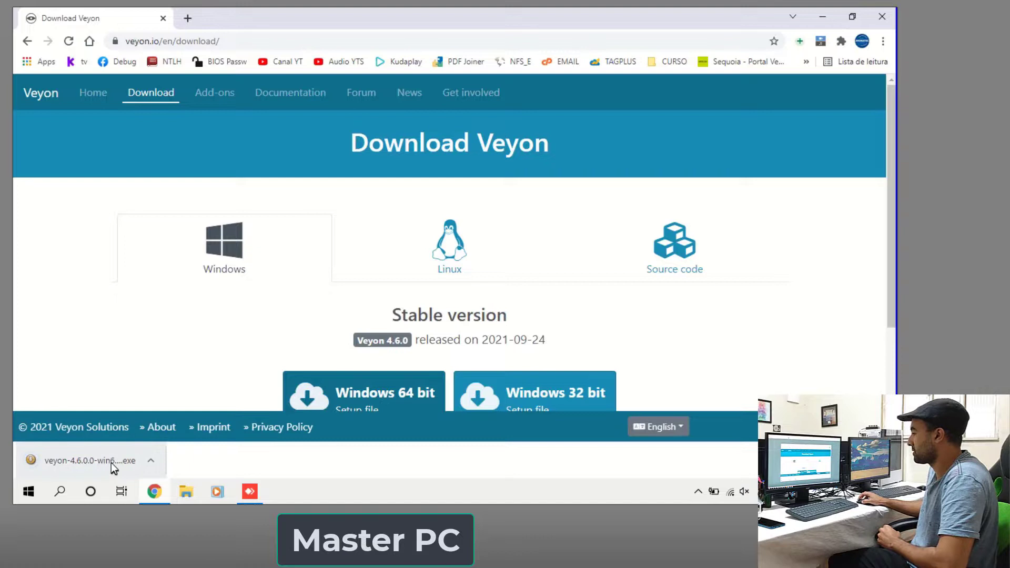
pyautogui.click(112, 459)
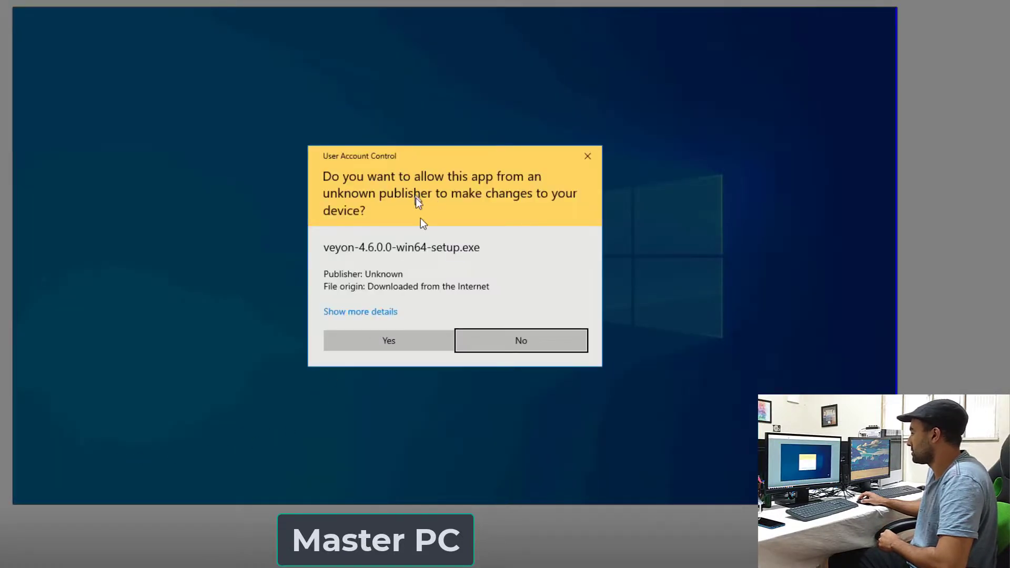
# Install Veyon 4.6.0 with default folder and components, finishing with the Configurator launching
pyautogui.click(403, 341)
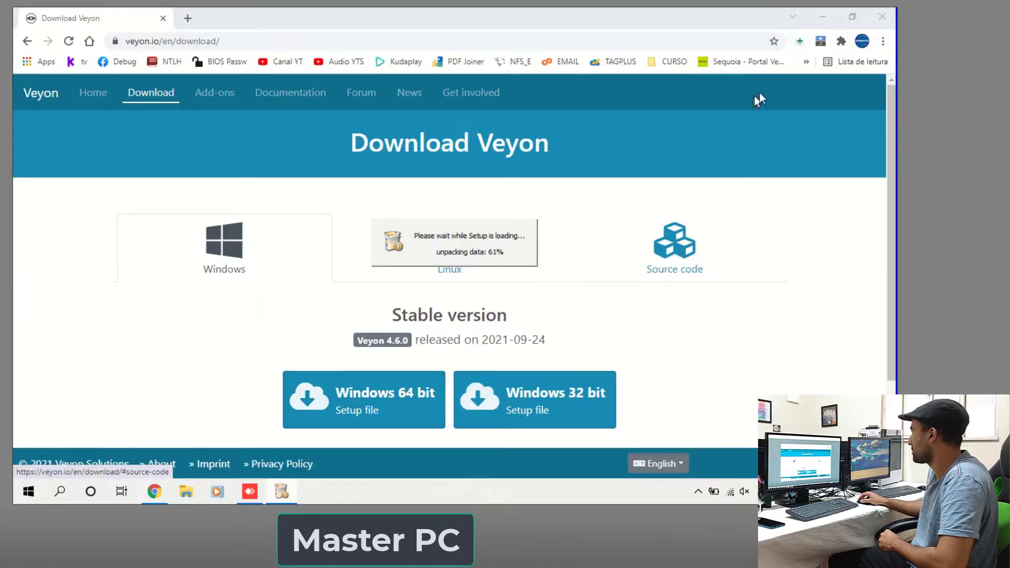
pyautogui.click(882, 17)
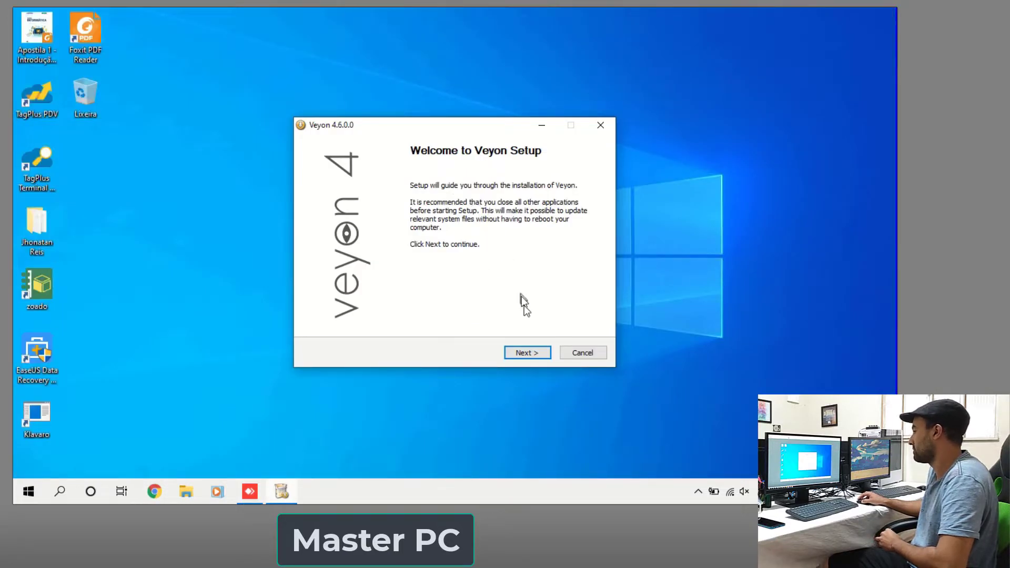
pyautogui.click(536, 353)
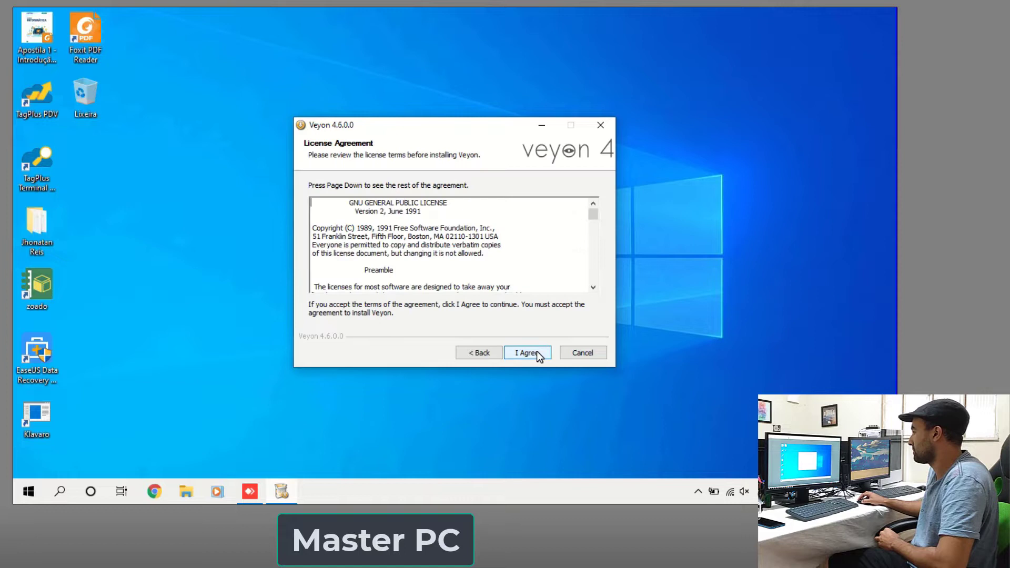
pyautogui.click(536, 353)
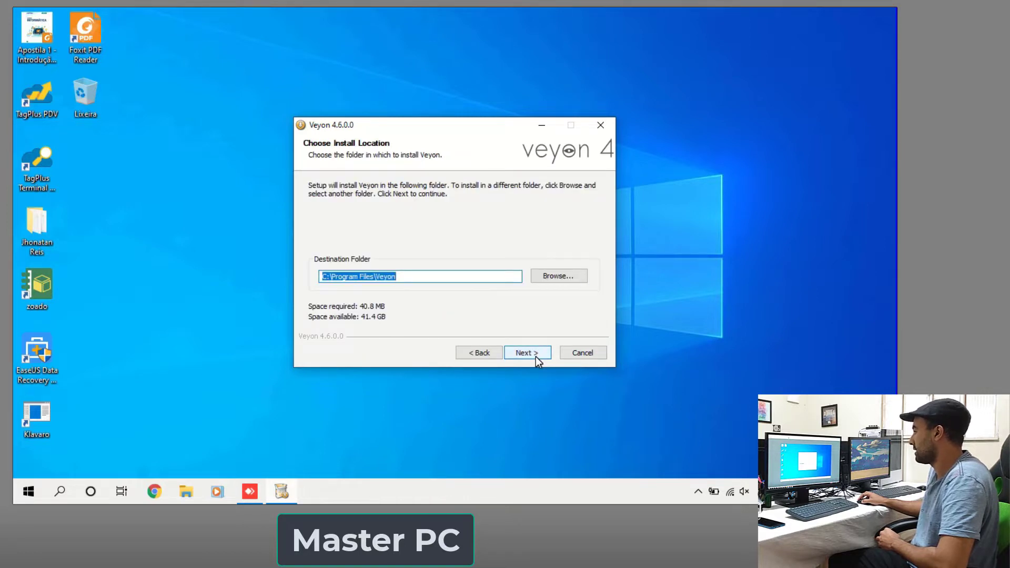
pyautogui.click(537, 352)
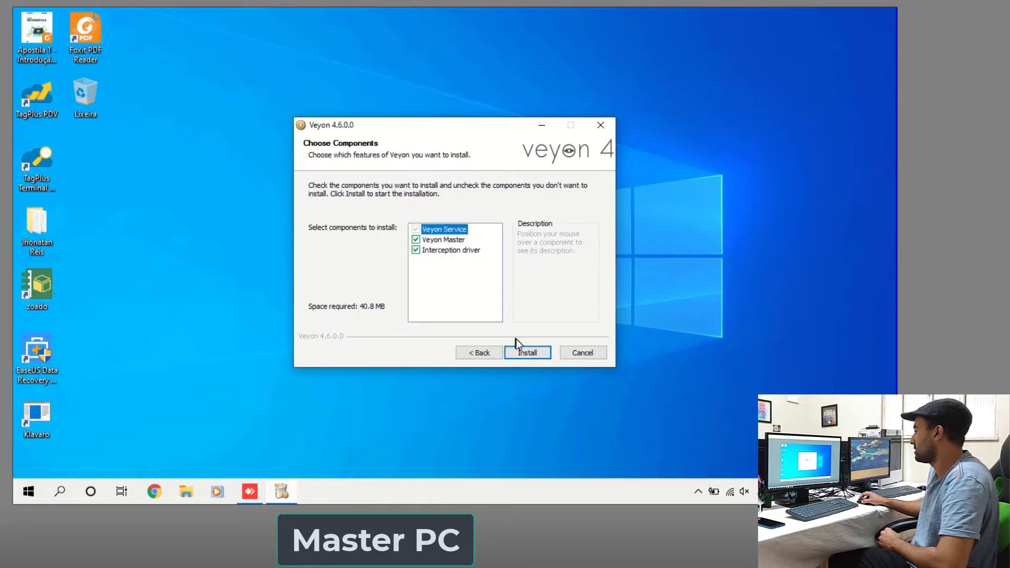
pyautogui.click(528, 352)
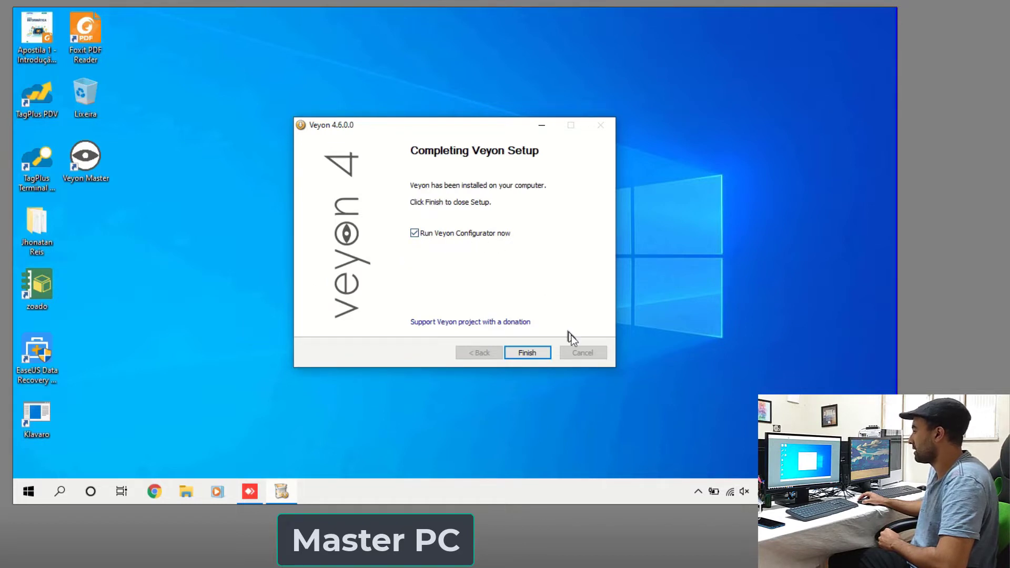
pyautogui.click(544, 352)
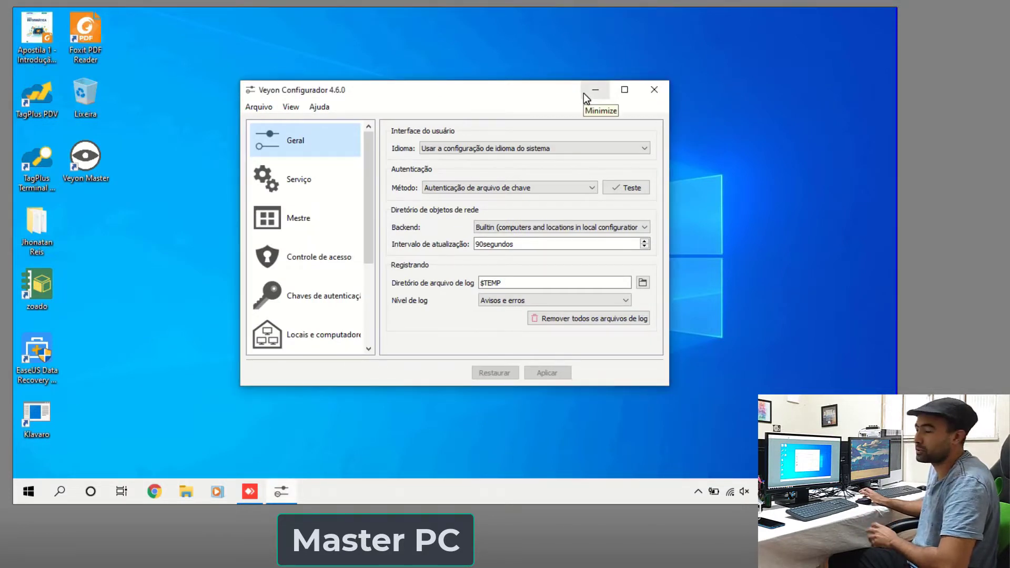
# Maximize the Configurator and create an authentication key pair named 'lab'
pyautogui.click(623, 90)
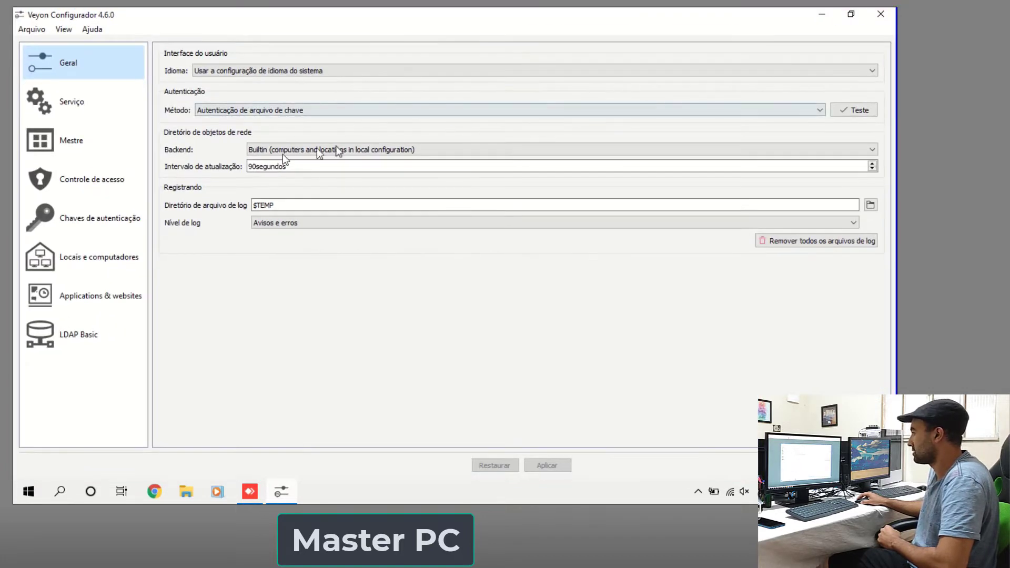
pyautogui.click(44, 228)
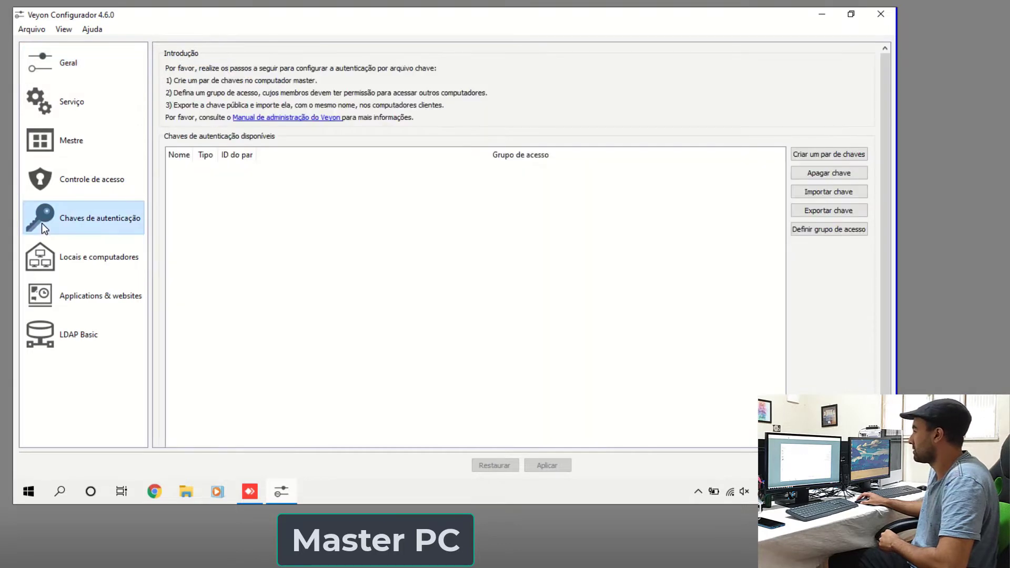
pyautogui.click(845, 158)
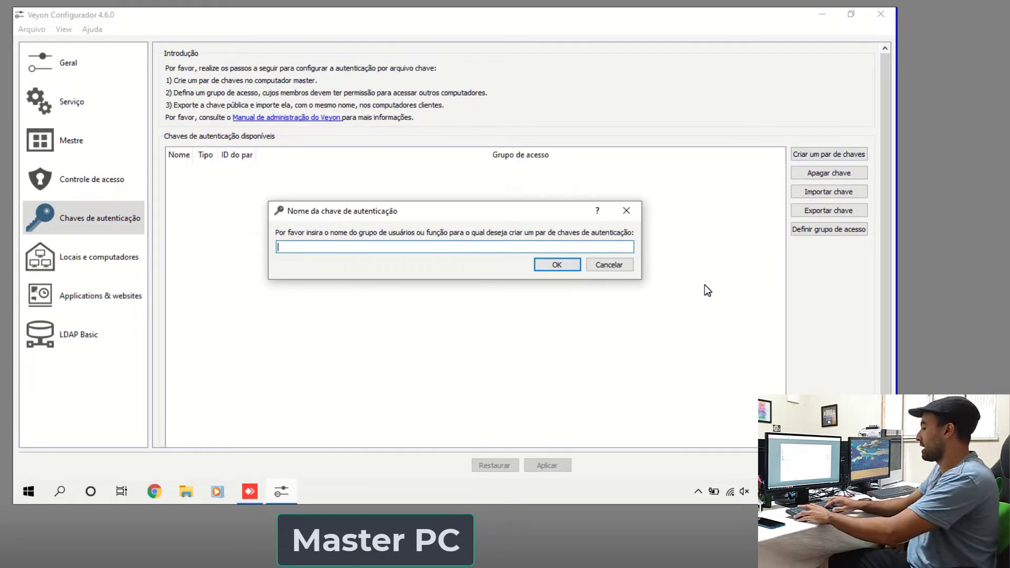
pyautogui.write('lab')
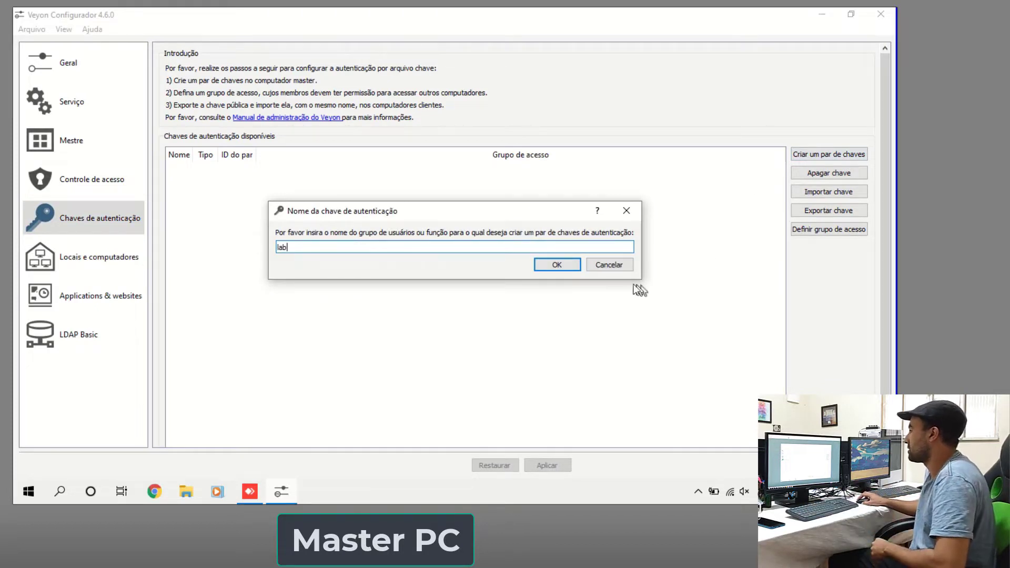
pyautogui.click(565, 268)
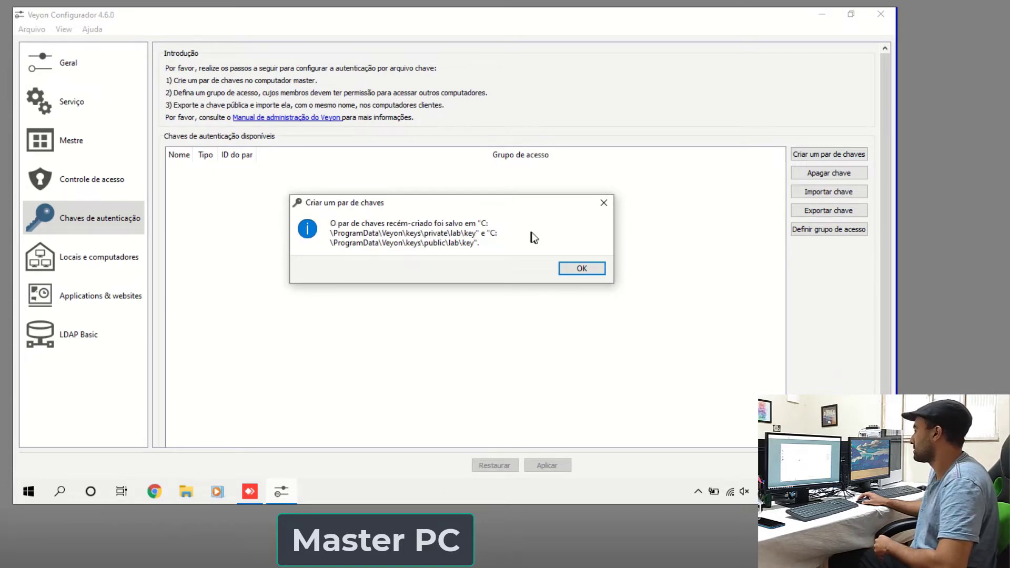
pyautogui.click(580, 269)
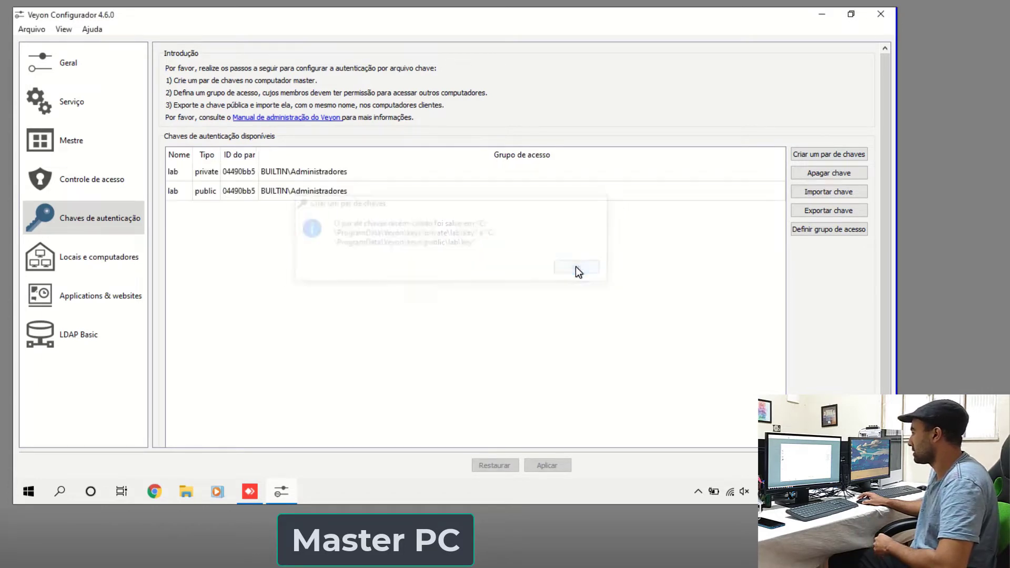
# Add a new location named 'Lab' under Locations & computers
pyautogui.click(92, 258)
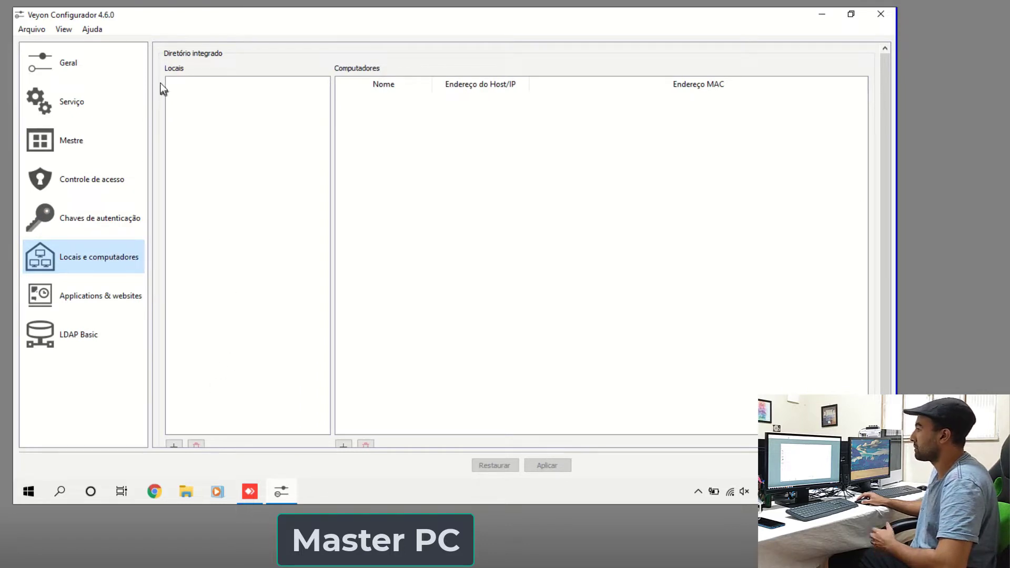
pyautogui.scroll(-2, 181, 445)
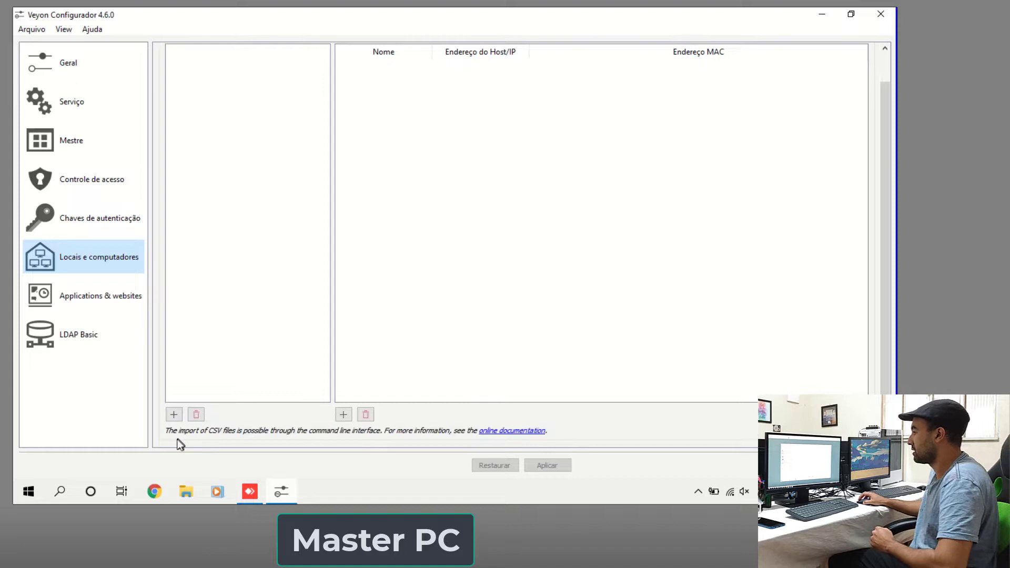
pyautogui.click(173, 414)
pyautogui.scroll(2, 204, 257)
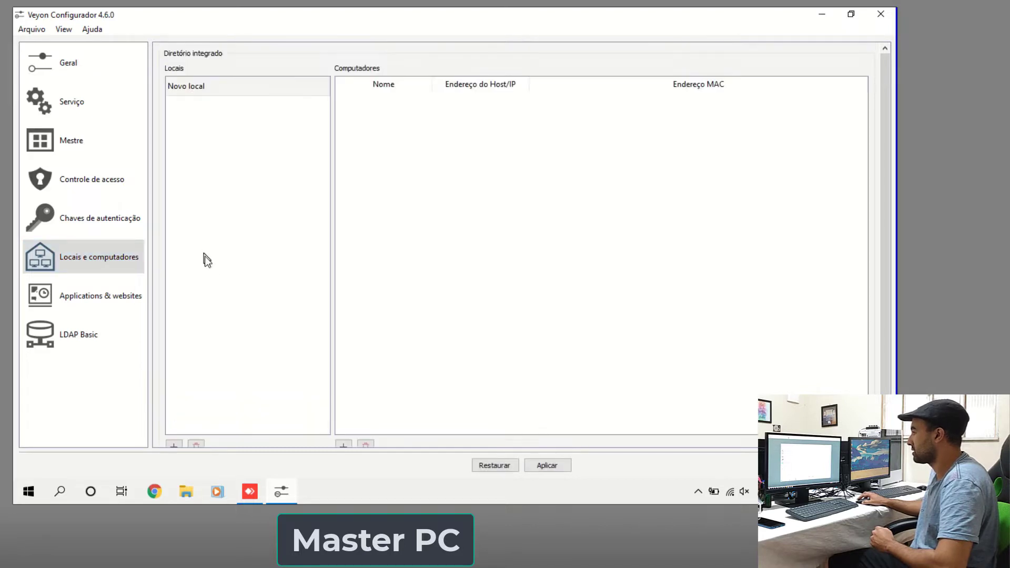
pyautogui.doubleClick(190, 90)
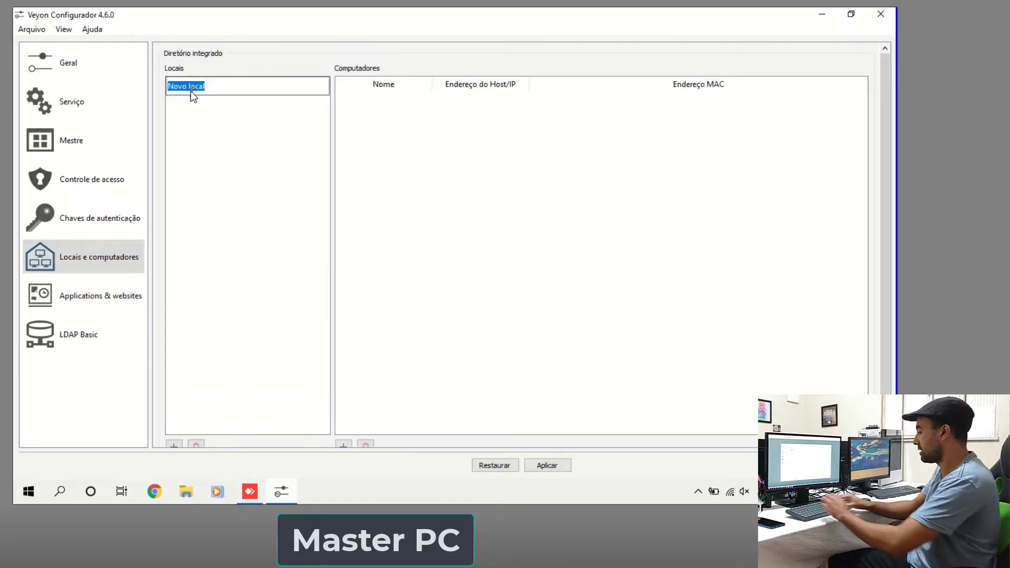
pyautogui.write('Lab')
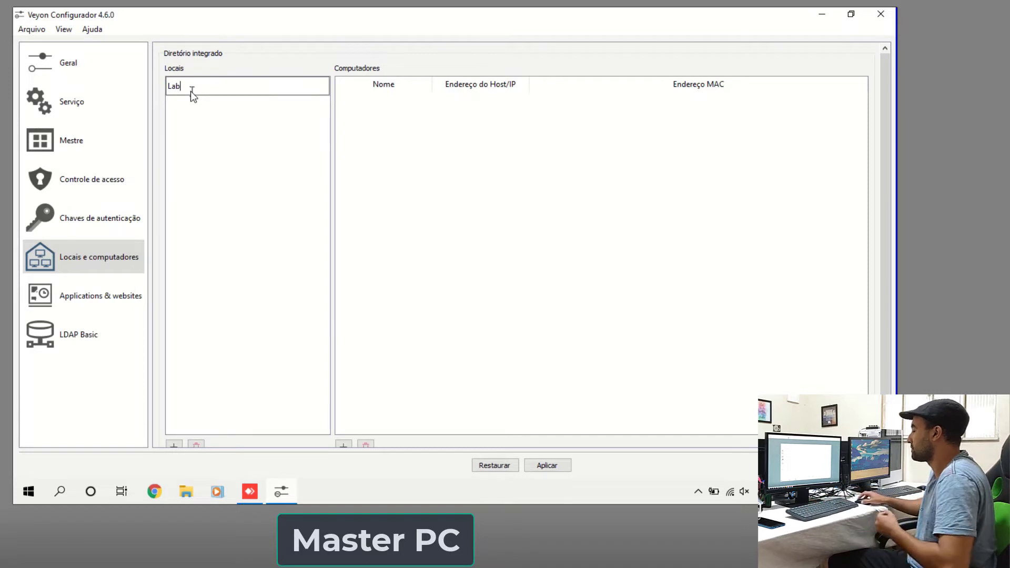
pyautogui.click(358, 126)
# Add a computer named 'PC 1' to the Lab location
pyautogui.scroll(-2, 440, 188)
pyautogui.scroll(2, 368, 132)
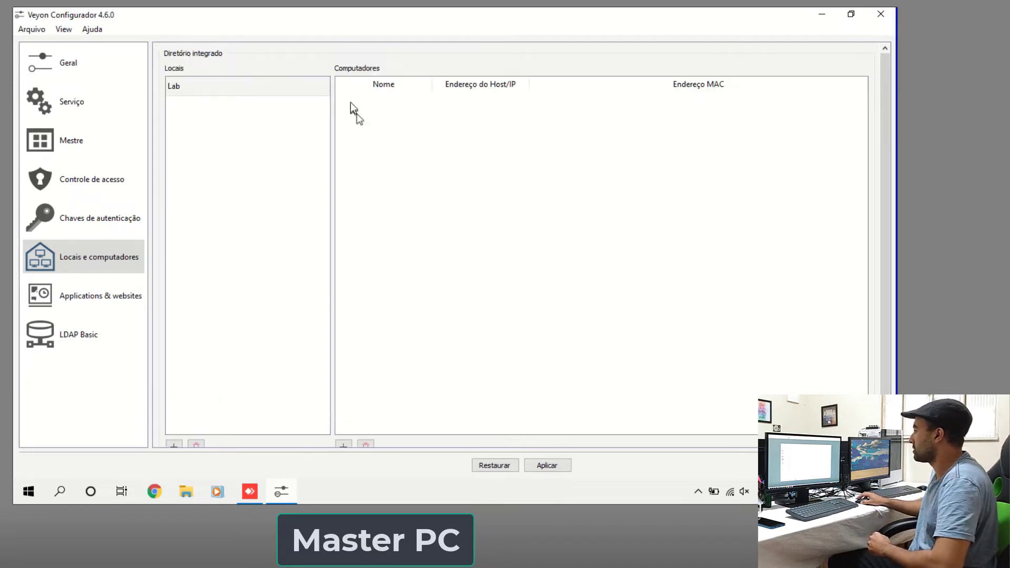
pyautogui.scroll(-2, 424, 297)
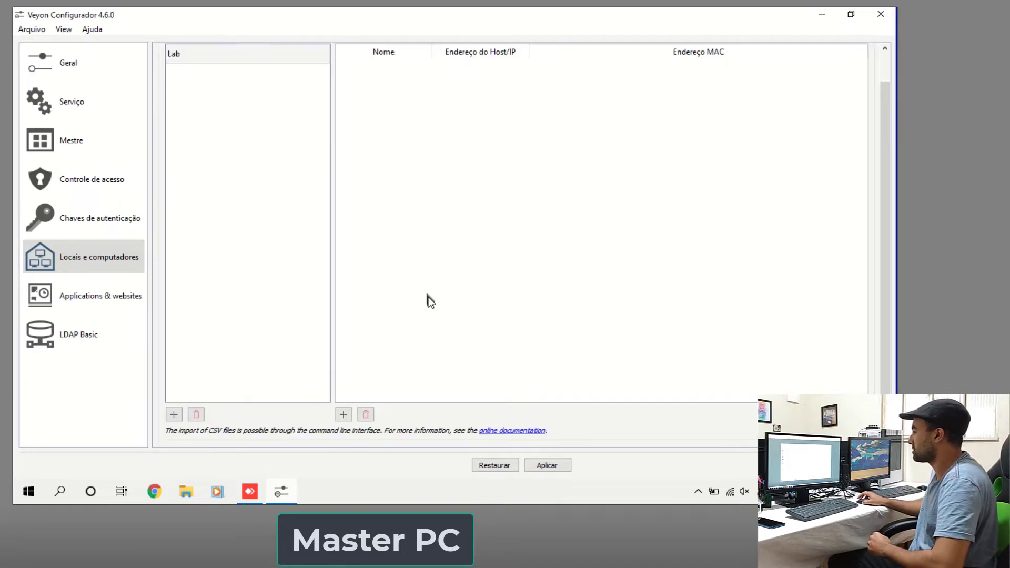
pyautogui.click(343, 414)
pyautogui.scroll(2, 368, 237)
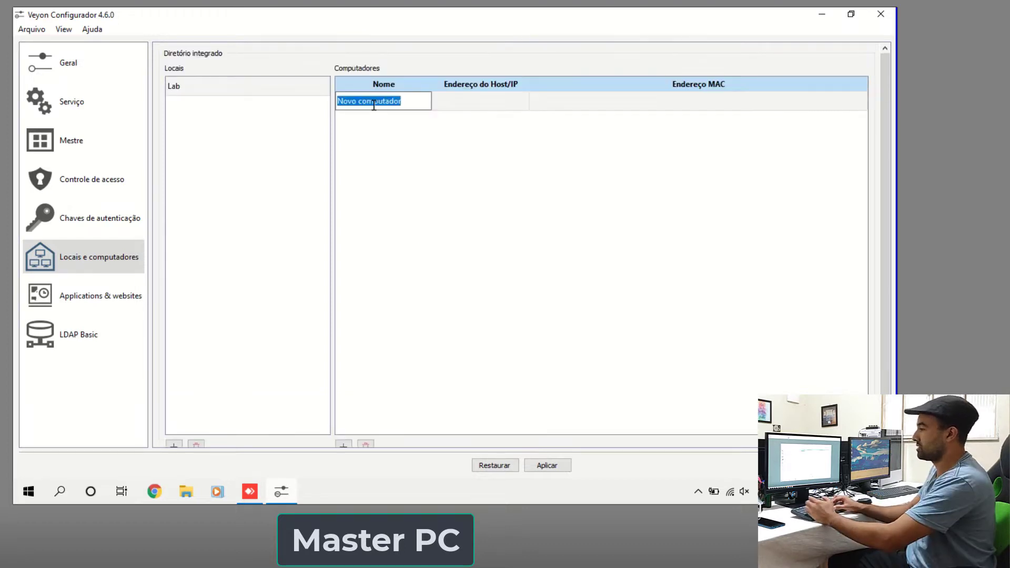
pyautogui.write('PC 1')
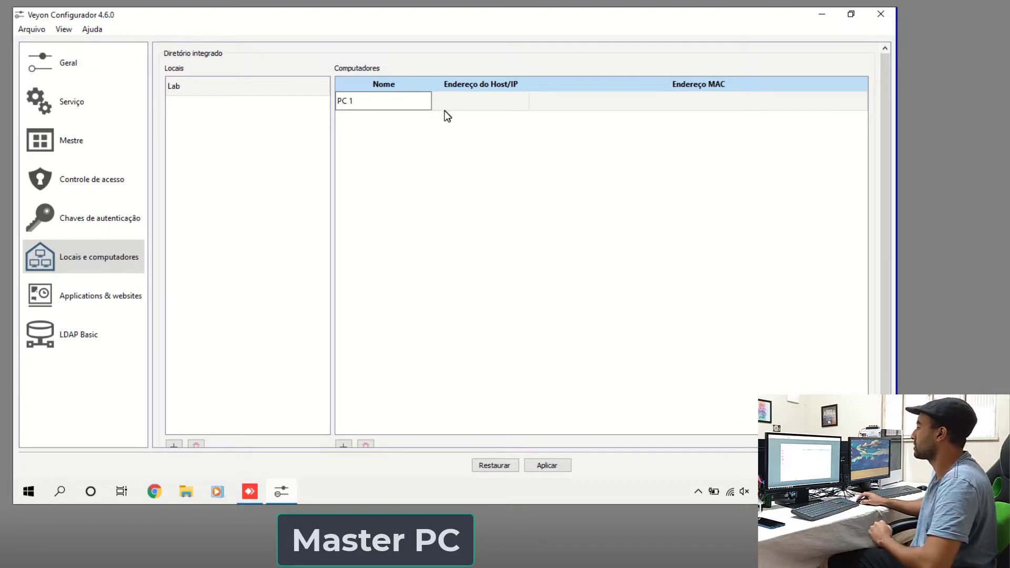
pyautogui.click(449, 107)
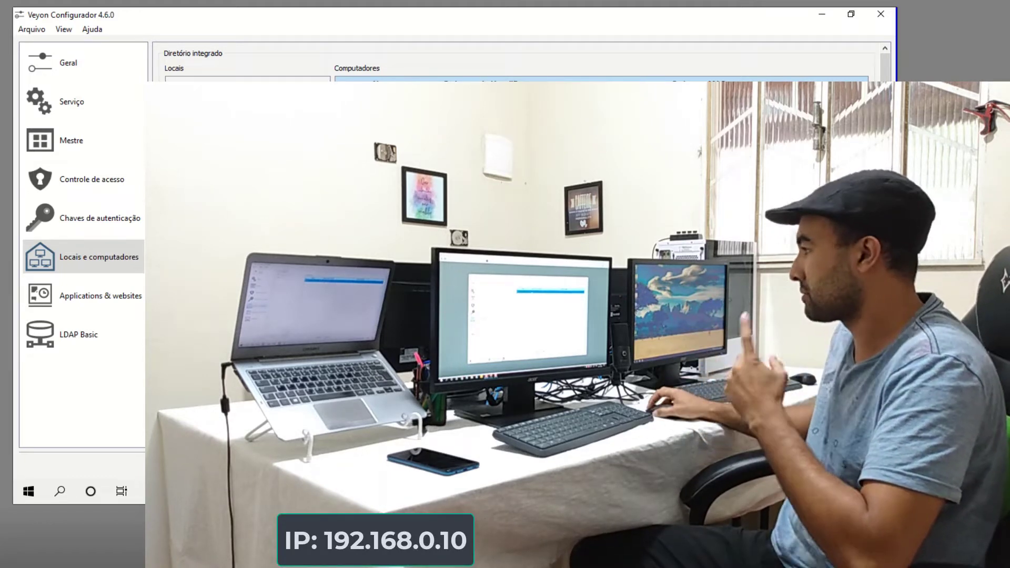
# Set PC 1's host address to 192.168.0.10 and add a second computer named PC 2
pyautogui.write('1')
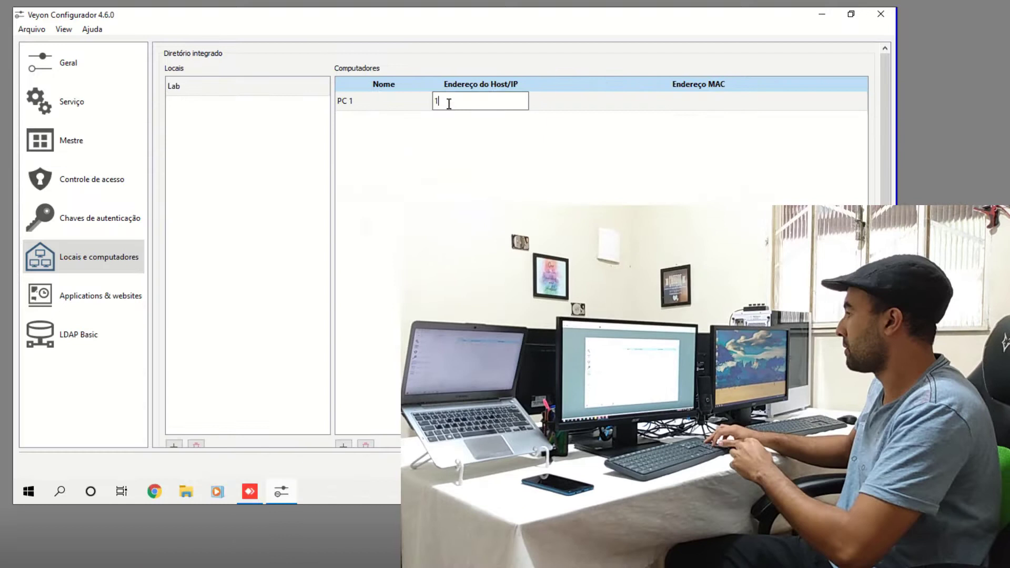
pyautogui.write('92.168')
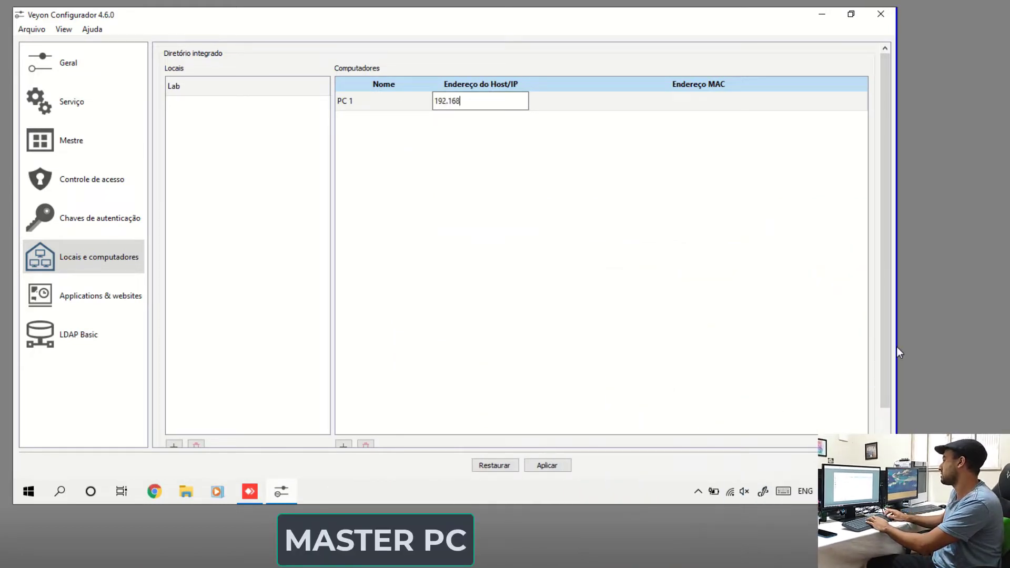
pyautogui.write('.0.10')
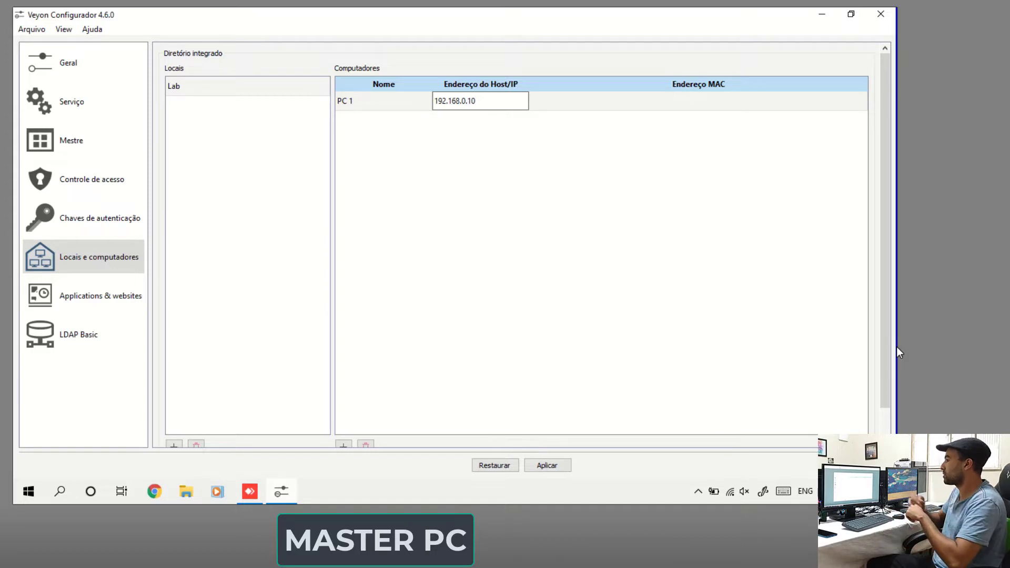
pyautogui.click(663, 290)
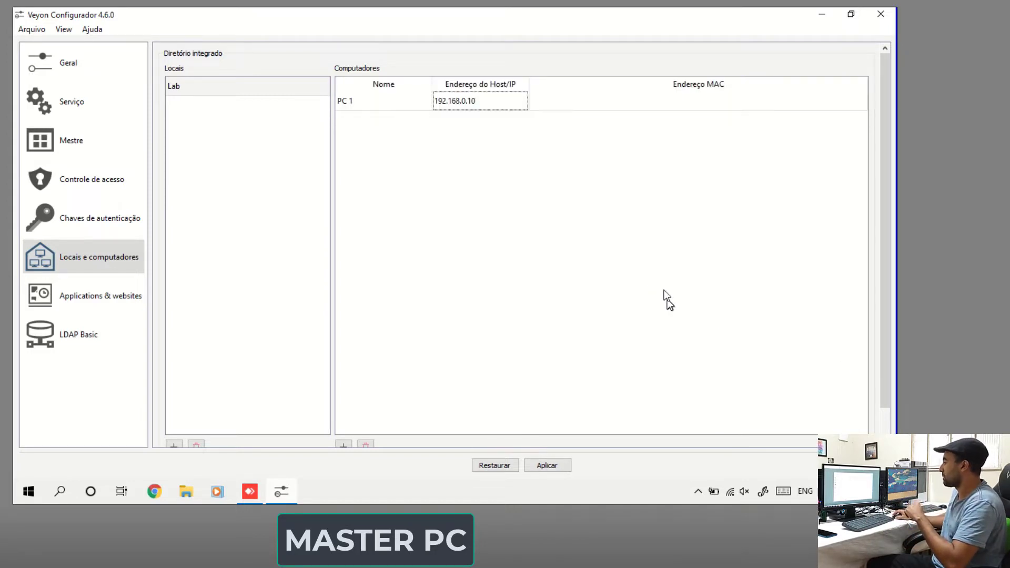
pyautogui.click(344, 444)
pyautogui.doubleClick(377, 120)
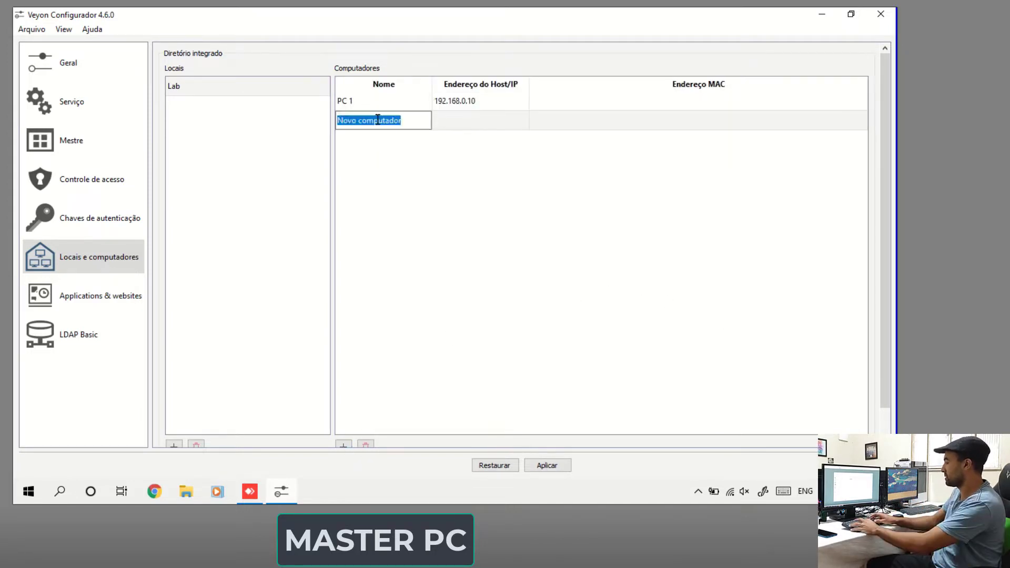
pyautogui.write('PC 2')
# Give PC 2 host address 192.168.0.10, apply the settings, and restart the Veyon service
pyautogui.doubleClick(455, 116)
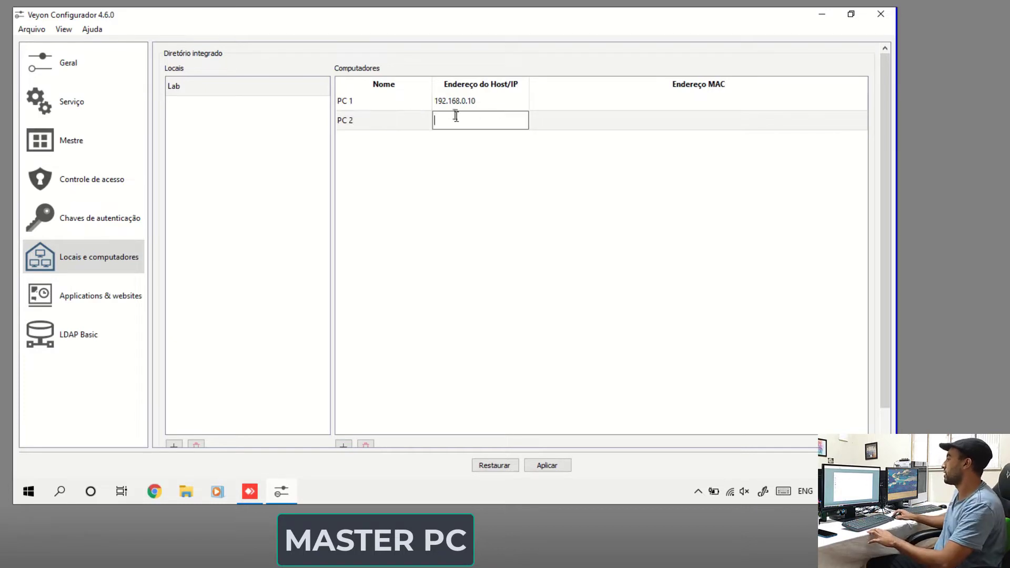
pyautogui.write('192.168.0.10')
pyautogui.click(464, 154)
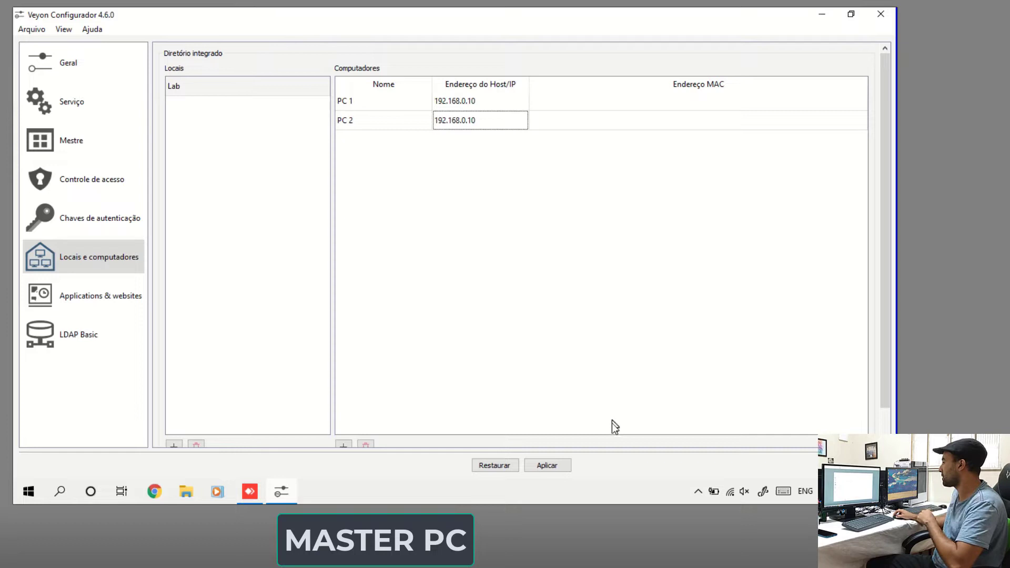
pyautogui.click(548, 465)
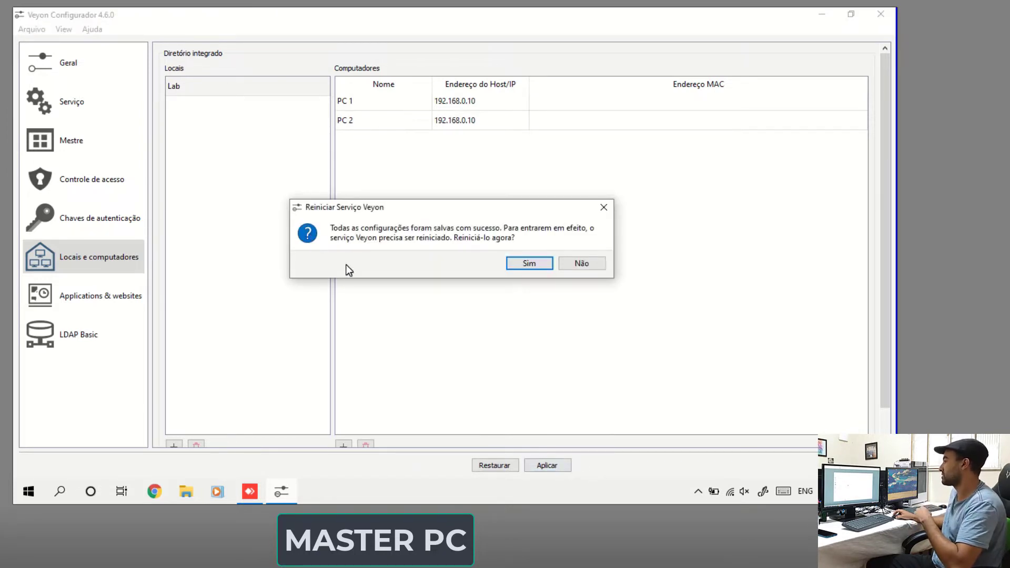
pyautogui.click(525, 264)
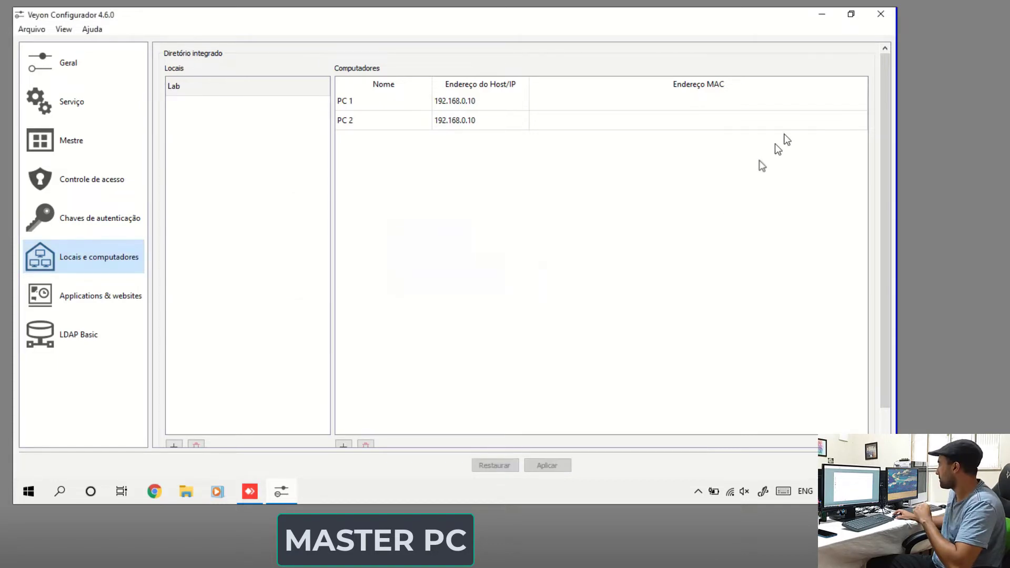
# Launch Veyon Master from the desktop and tick the Lab location to show PC 1 and PC 2
pyautogui.click(825, 14)
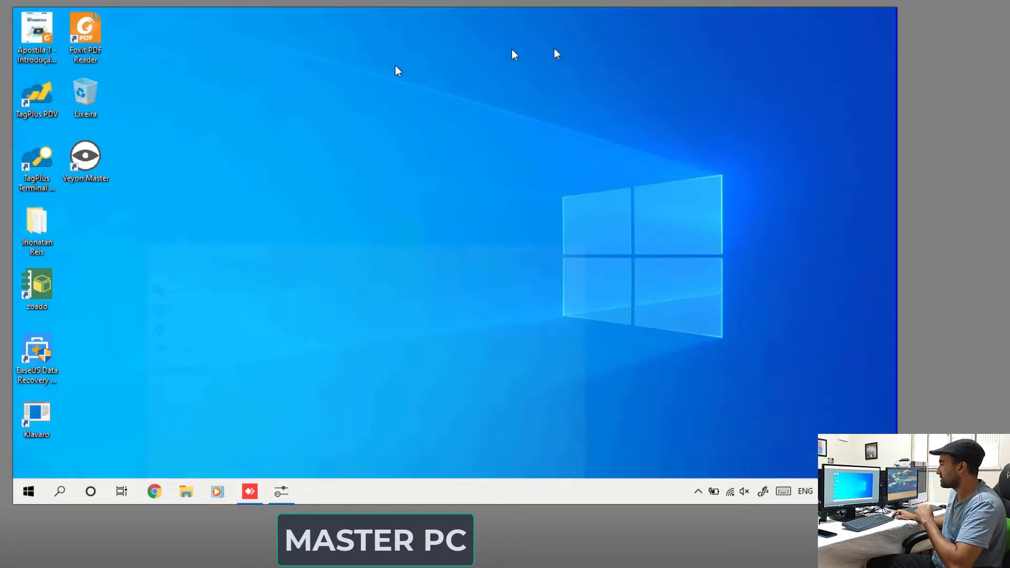
pyautogui.doubleClick(84, 168)
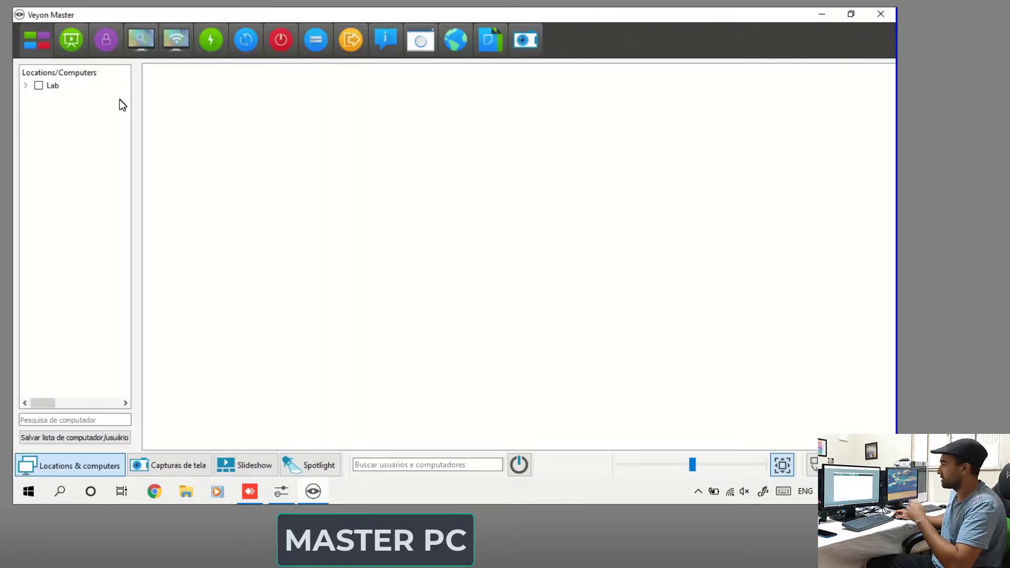
pyautogui.click(39, 85)
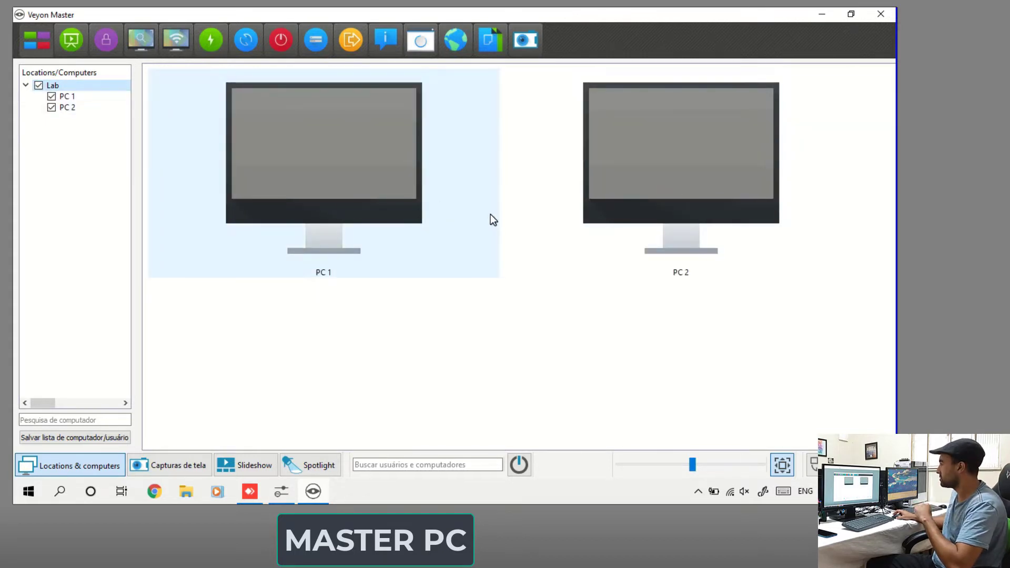
pyautogui.moveTo(495, 221)
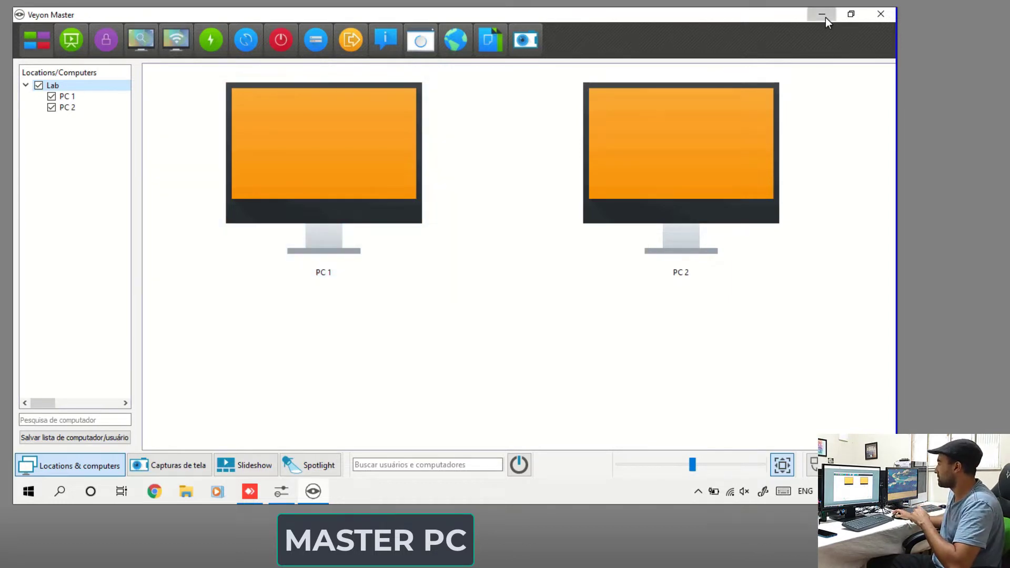
# Open Local Disk (C:) in File Explorer with hidden items shown
pyautogui.click(822, 15)
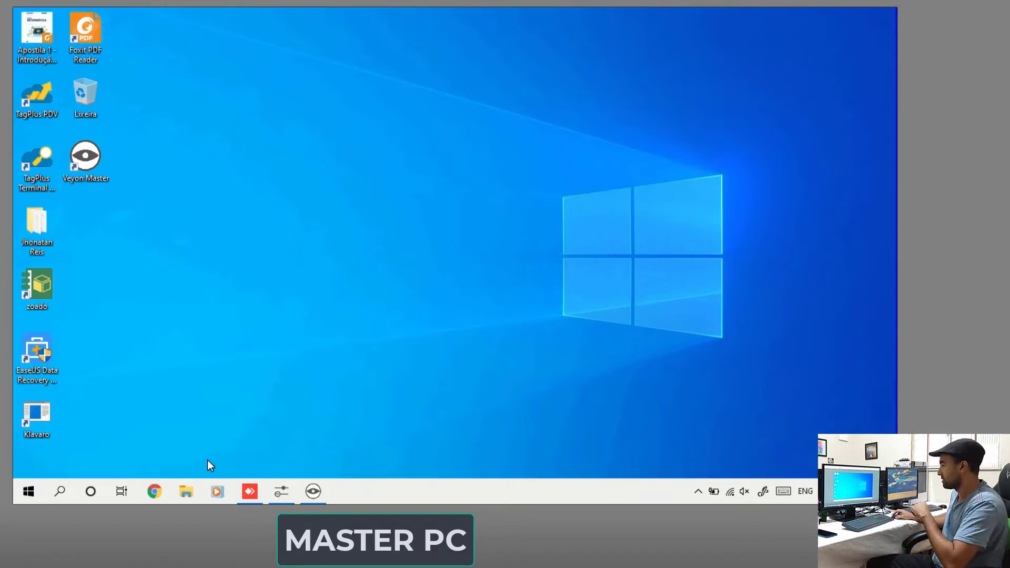
pyautogui.click(193, 490)
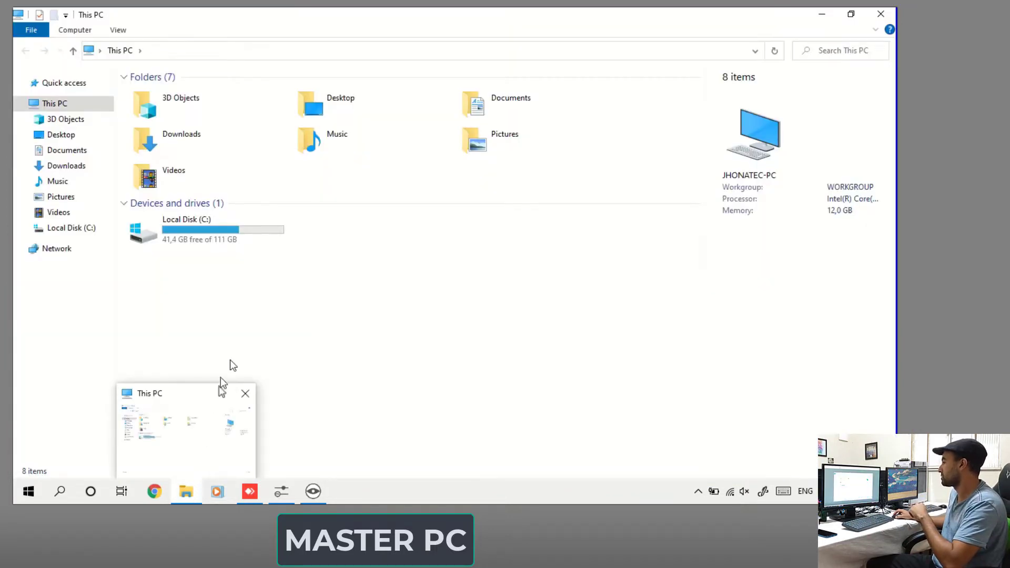
pyautogui.doubleClick(179, 230)
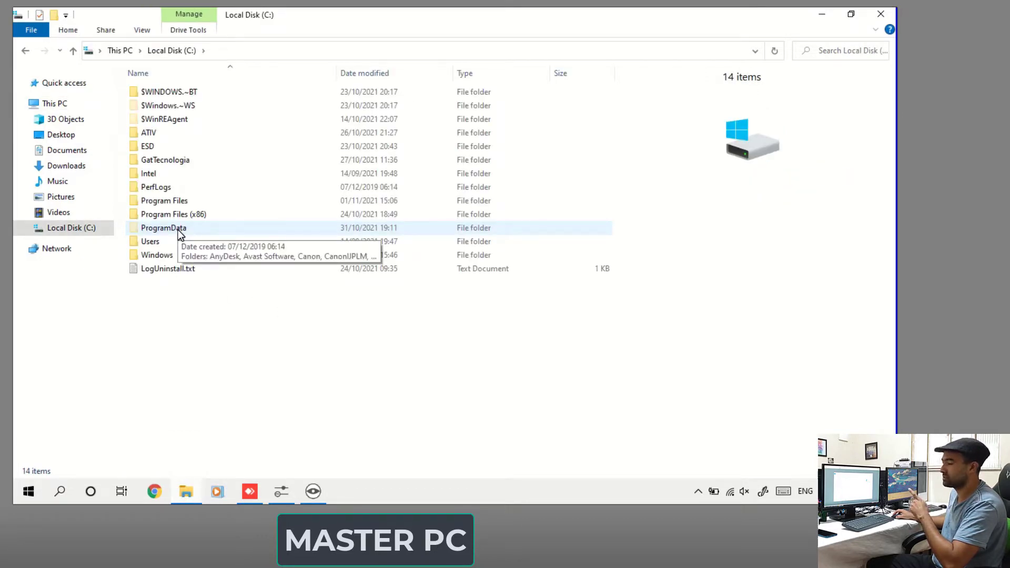
pyautogui.click(140, 30)
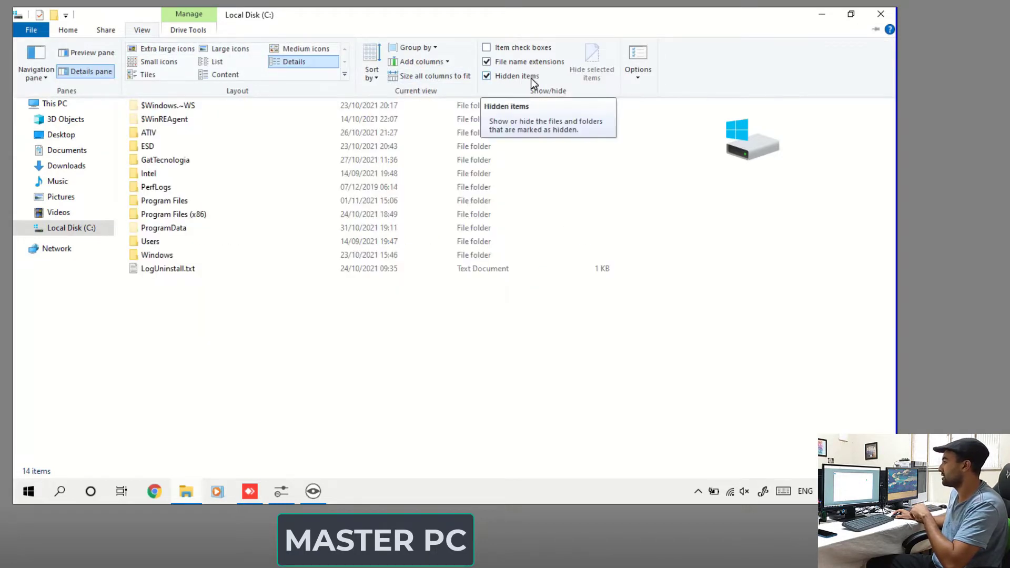
pyautogui.click(493, 80)
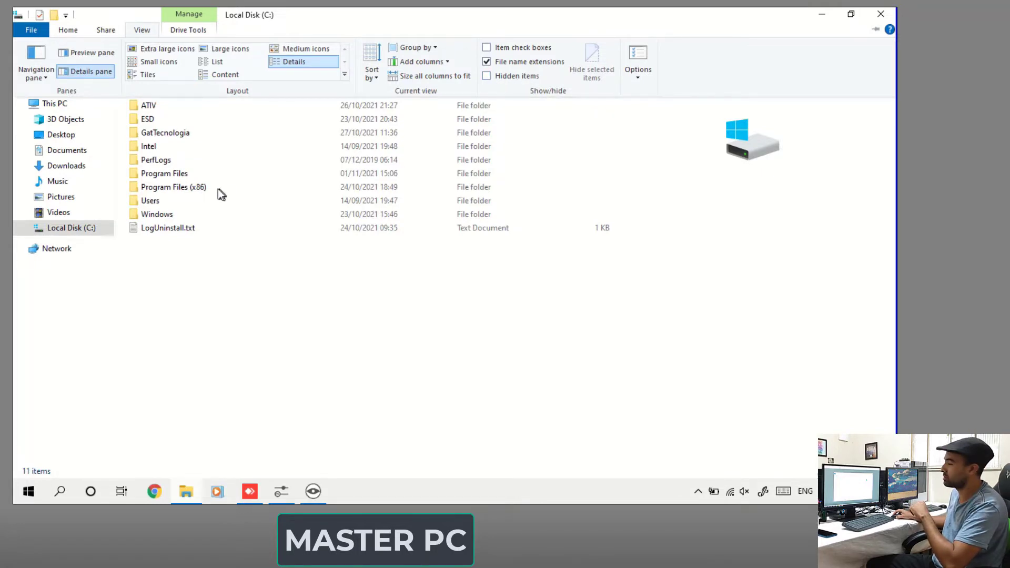
pyautogui.click(485, 76)
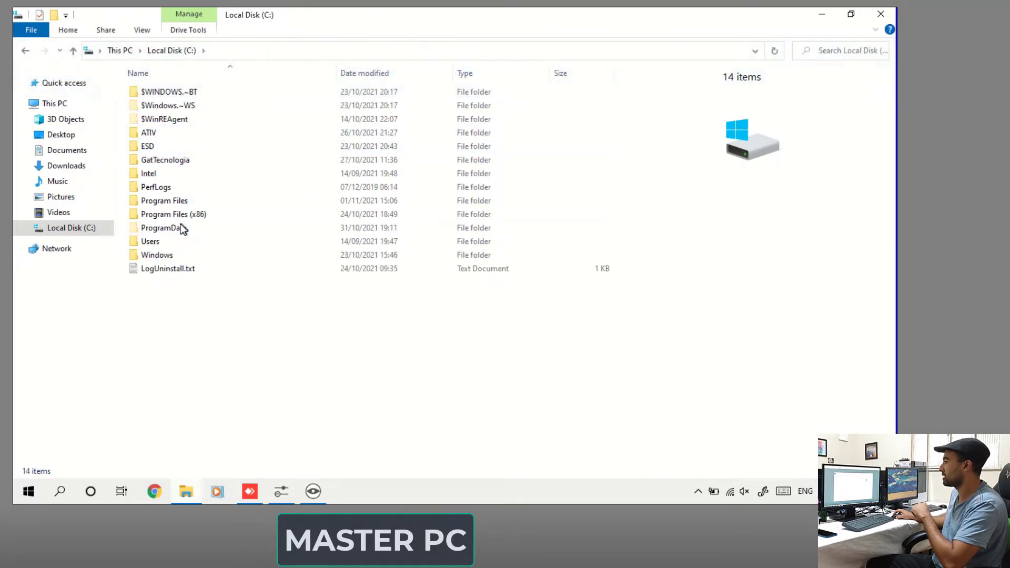
# Browse to ProgramData\Veyon\keys\public\lab and select the key file
pyautogui.doubleClick(173, 229)
pyautogui.doubleClick(158, 338)
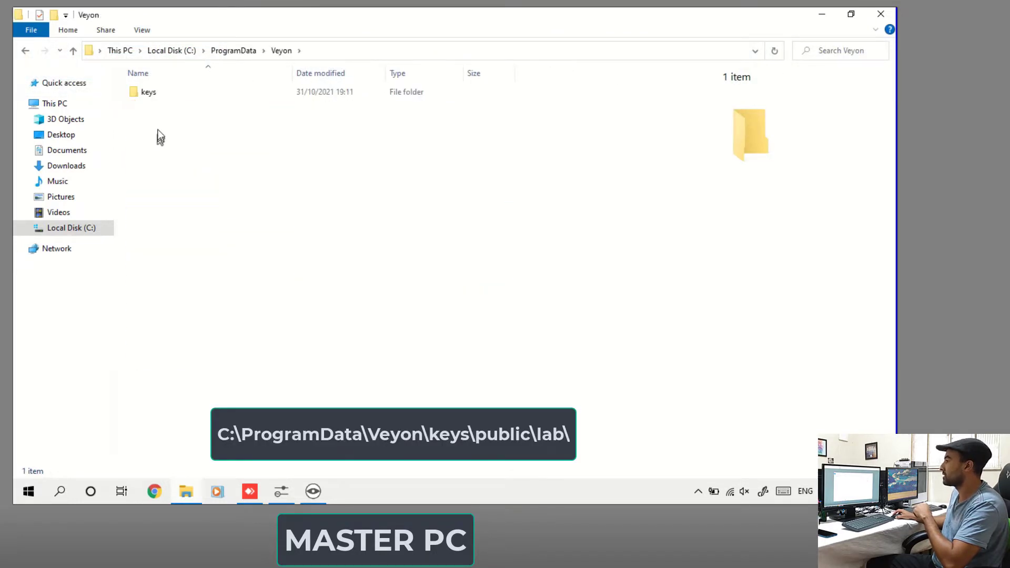
pyautogui.doubleClick(162, 93)
pyautogui.doubleClick(162, 108)
pyautogui.doubleClick(163, 94)
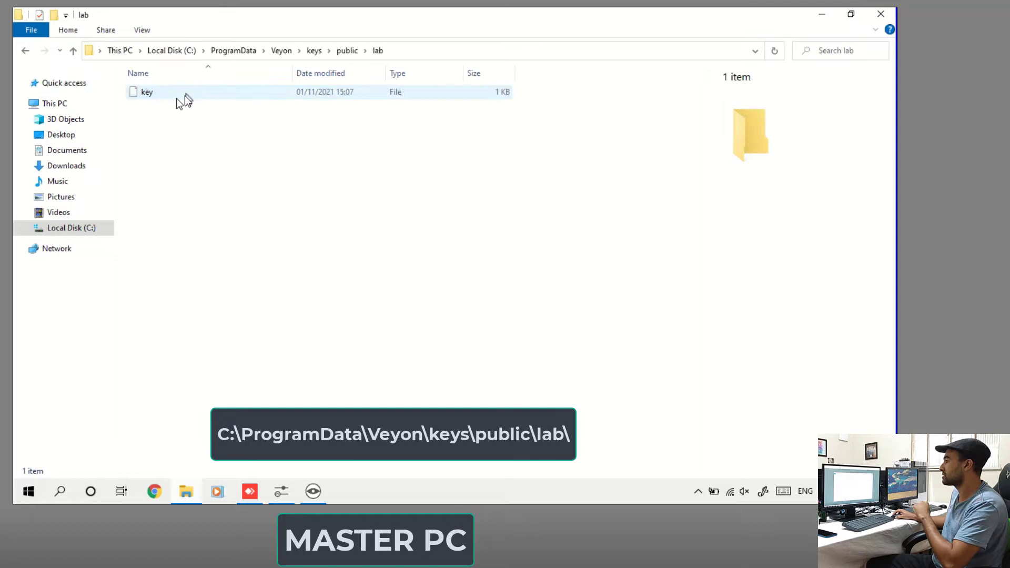
pyautogui.click(161, 93)
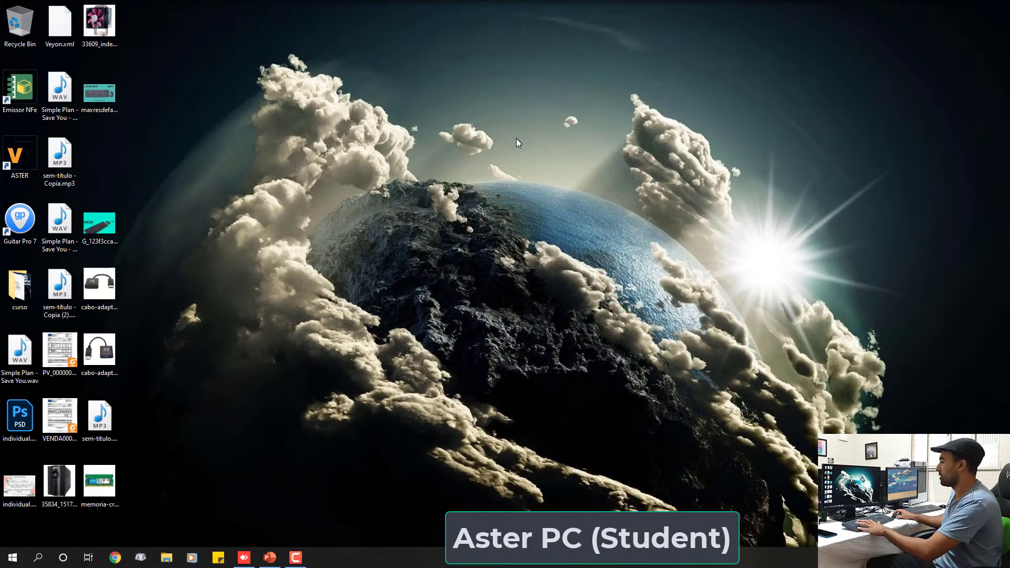
# Place the key file at the top right of the student PC's desktop and deselect it
pyautogui.moveTo(110, 156); pyautogui.dragTo(848, 99)
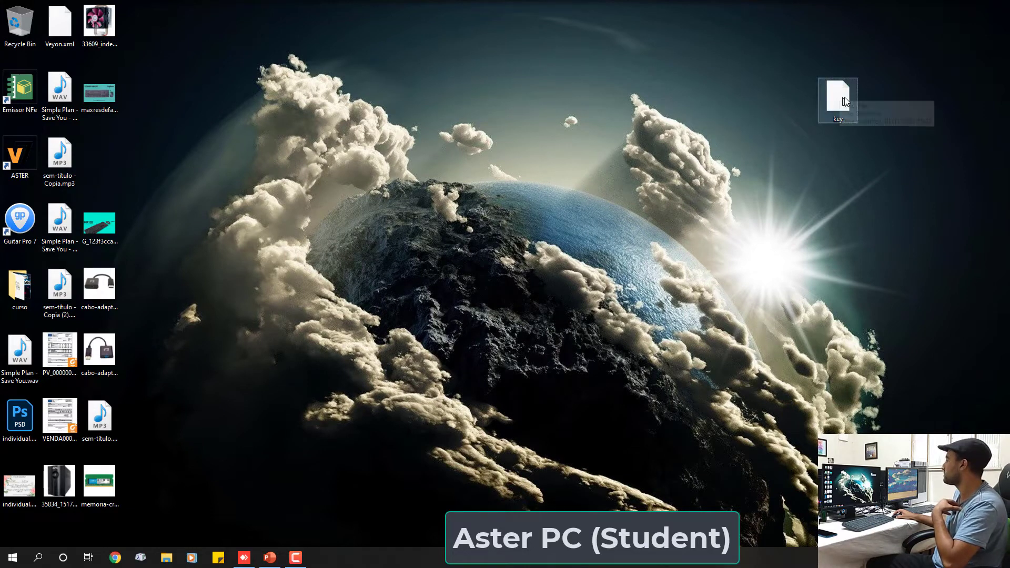
pyautogui.click(542, 182)
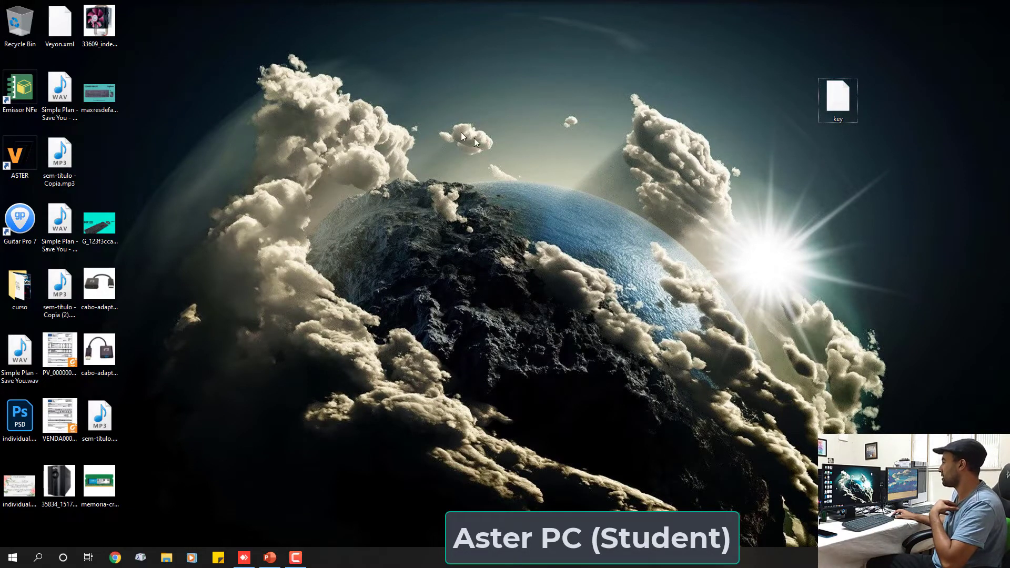
pyautogui.moveTo(449, 129); pyautogui.dragTo(664, 378)
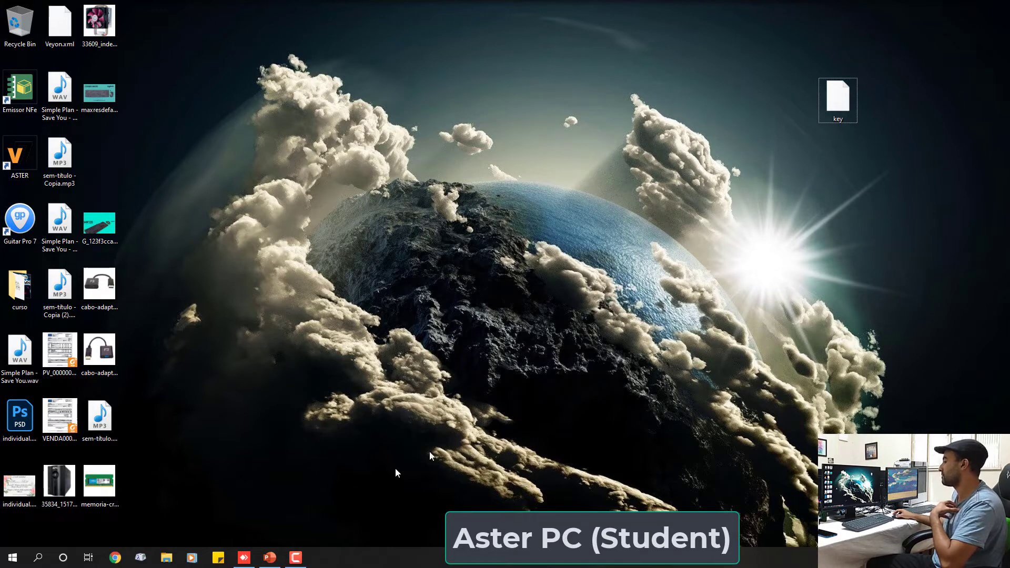
# Download the Veyon 4.6.0 Windows 64-bit installer from veyon.io on the student PC and run it
pyautogui.click(115, 558)
pyautogui.write('v')
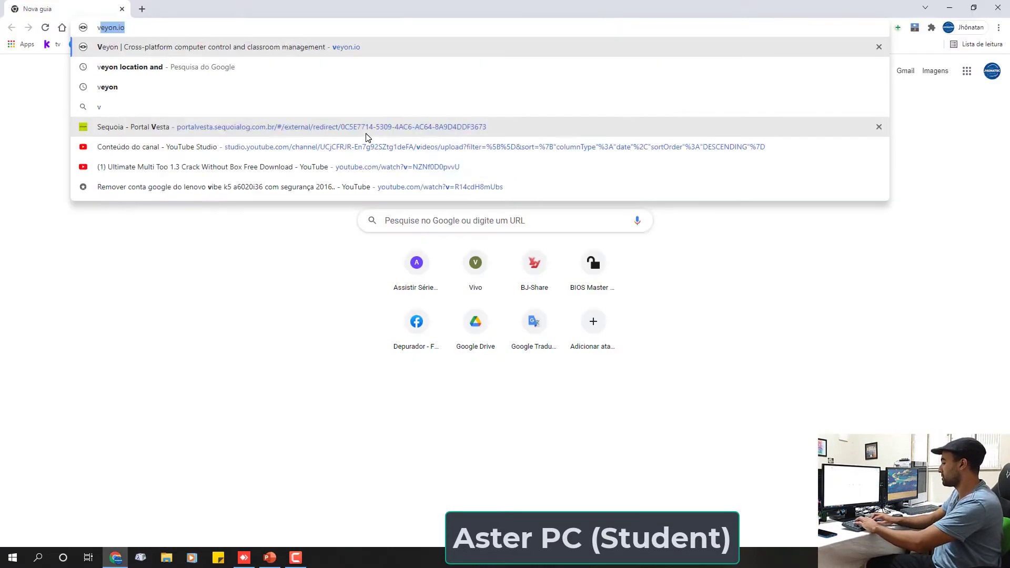
pyautogui.write('eyon.')
pyautogui.press('Return')
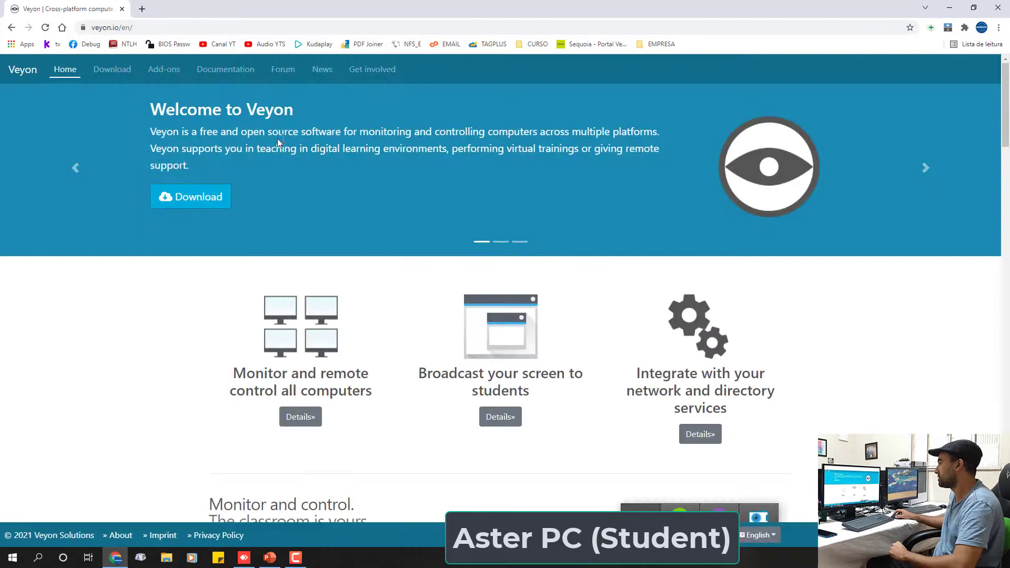
pyautogui.click(213, 204)
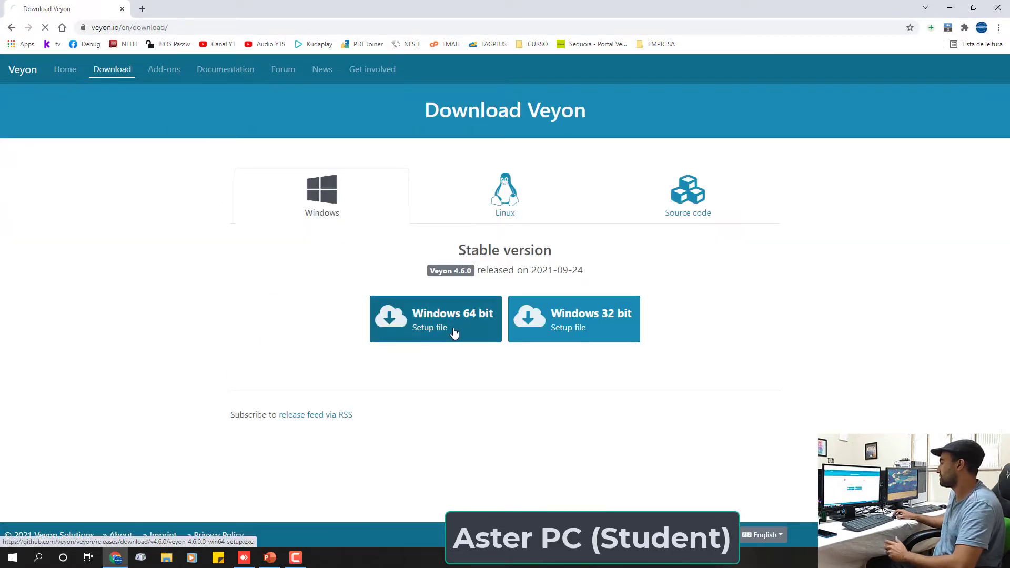
pyautogui.click(454, 333)
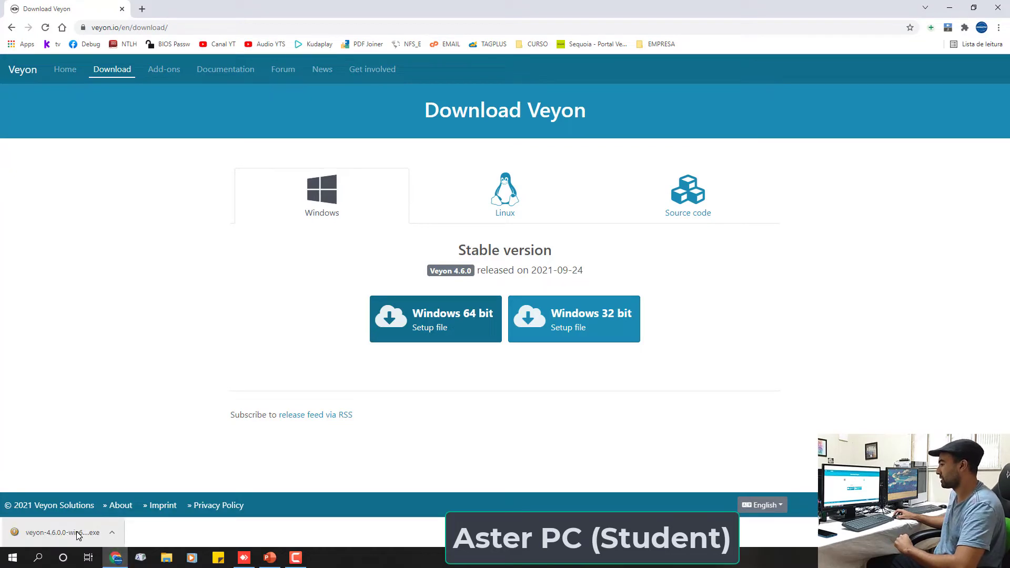
pyautogui.click(78, 535)
pyautogui.click(591, 286)
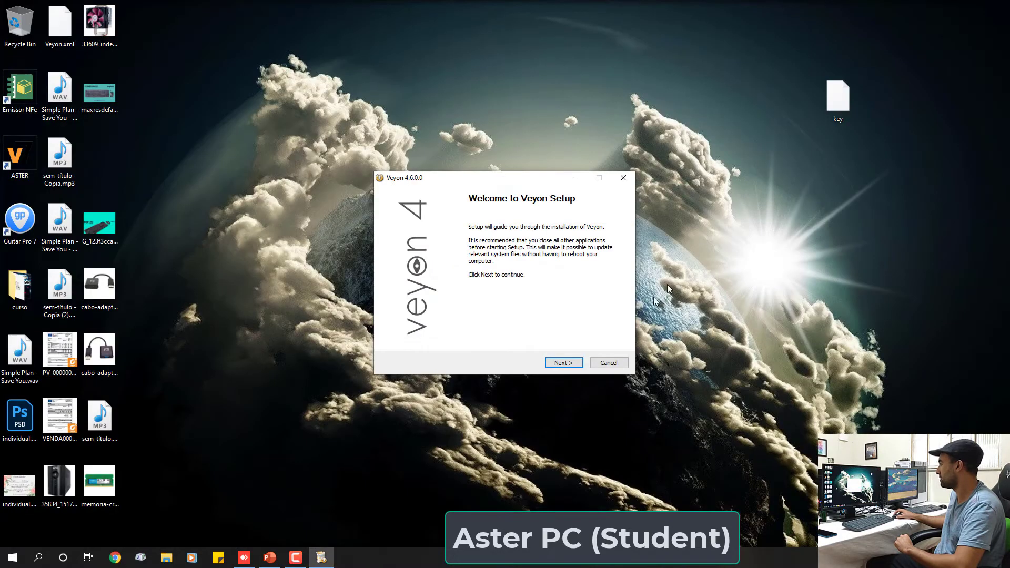
# Install Veyon 4.6.0 with Veyon Master unchecked, leaving 'Run Veyon Configurator now' enabled
pyautogui.click(564, 363)
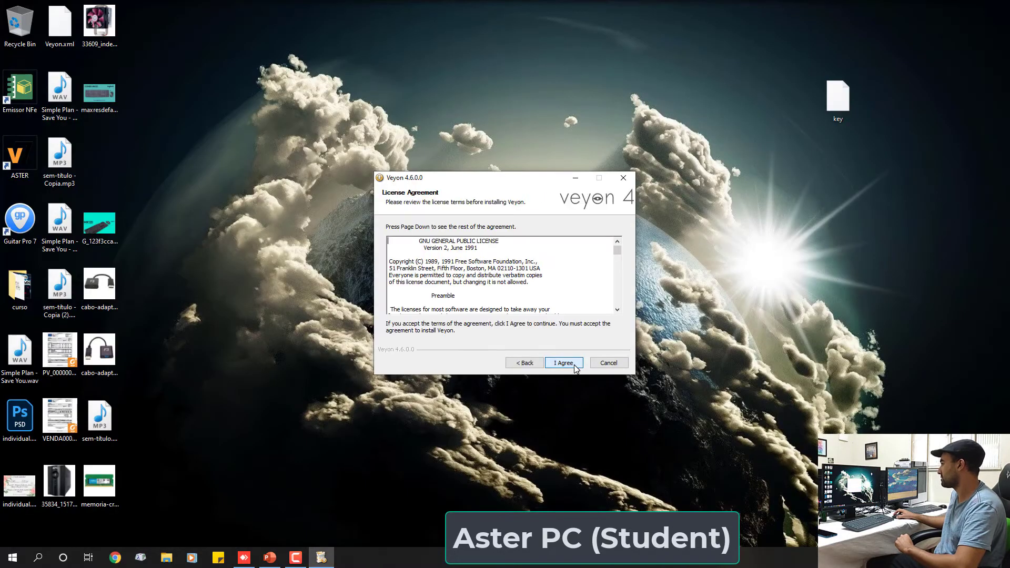
pyautogui.click(563, 362)
pyautogui.click(575, 368)
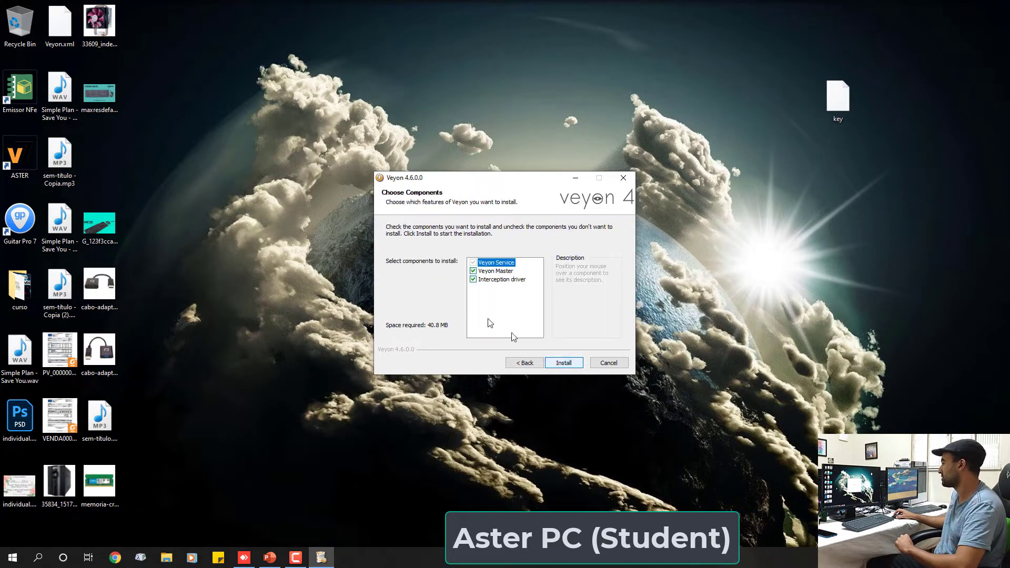
pyautogui.click(473, 271)
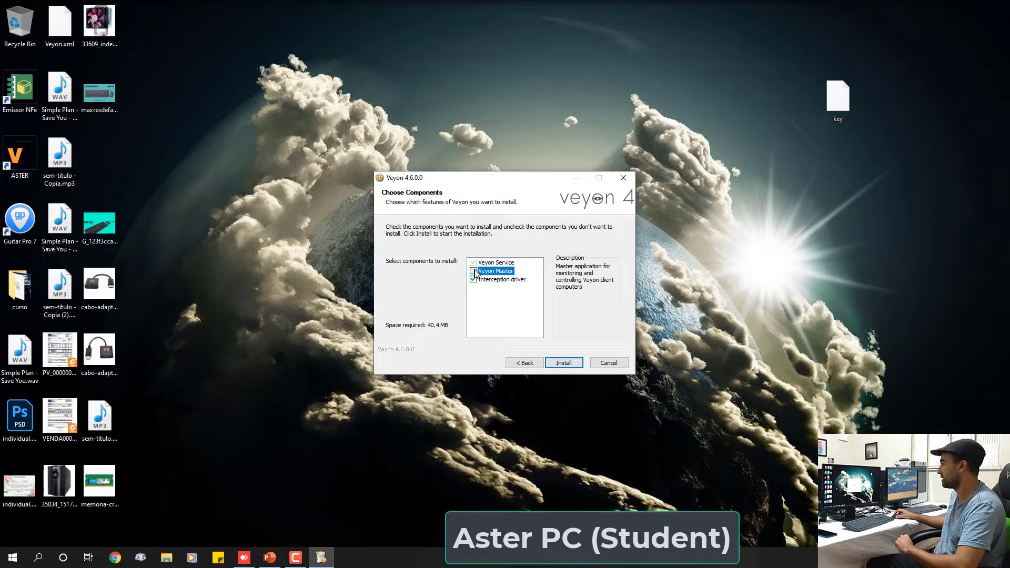
pyautogui.click(563, 363)
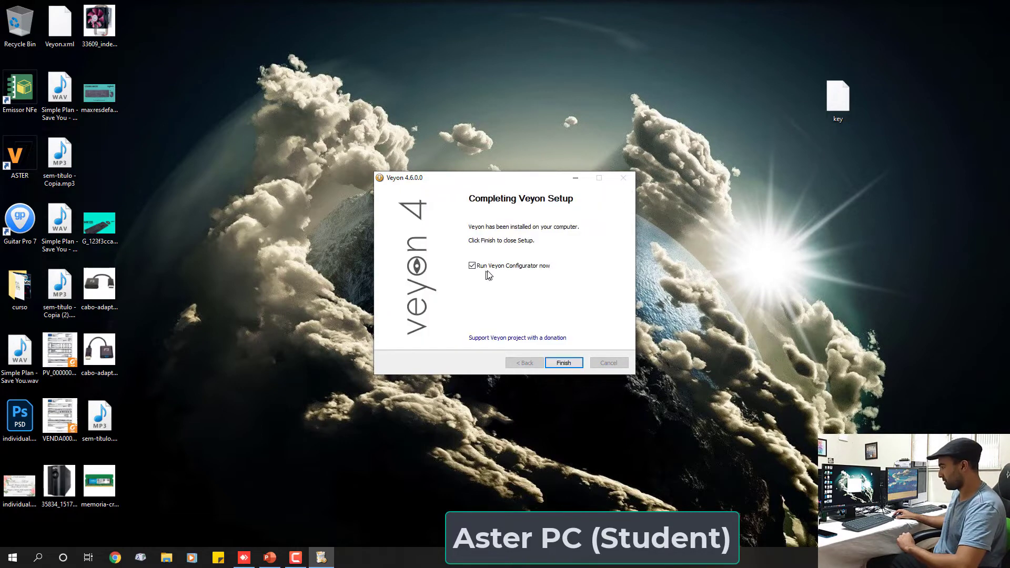
pyautogui.click(575, 367)
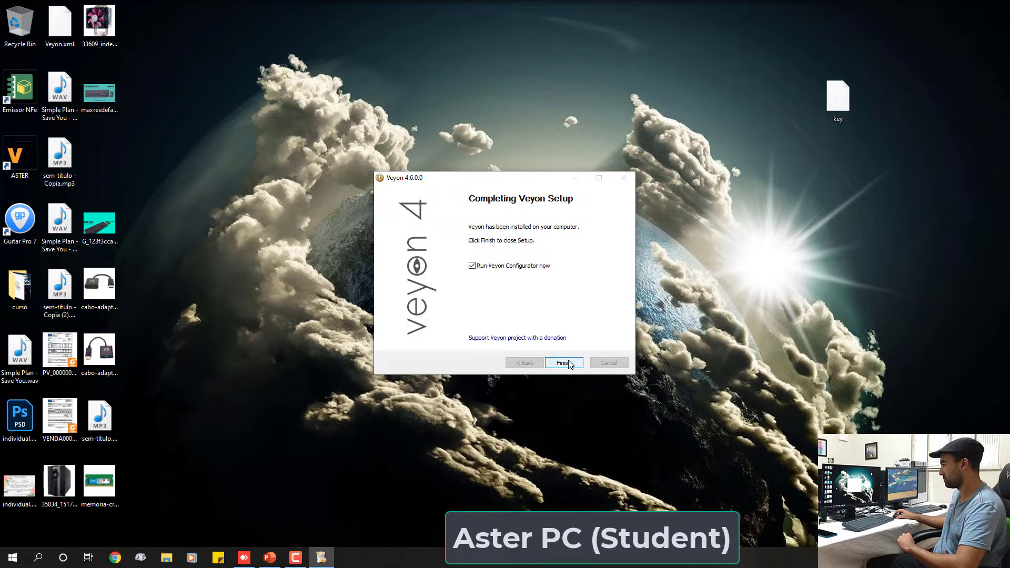
# Import the key file from the Desktop as a public authentication key named 'lab'
pyautogui.click(642, 152)
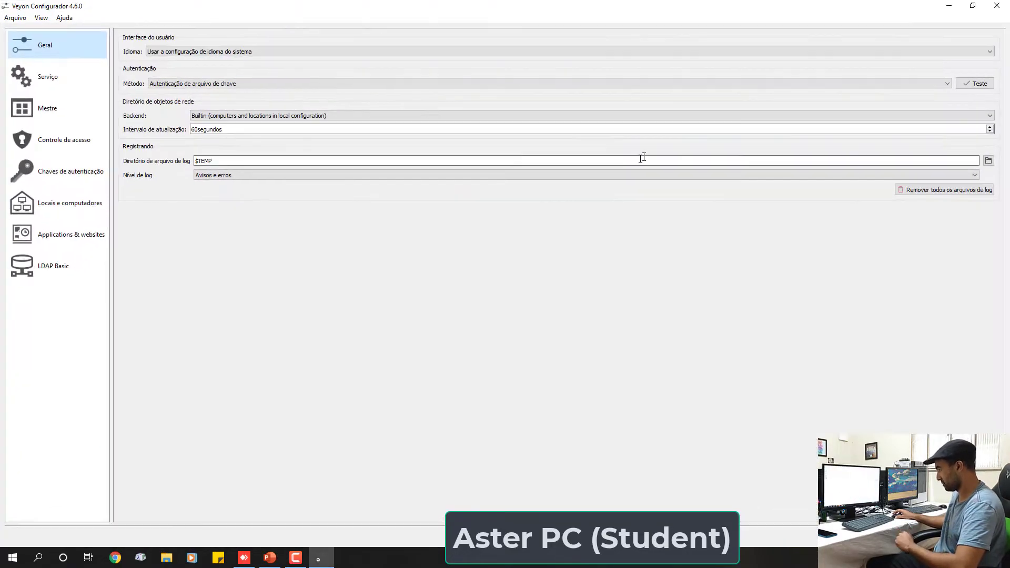
pyautogui.click(24, 180)
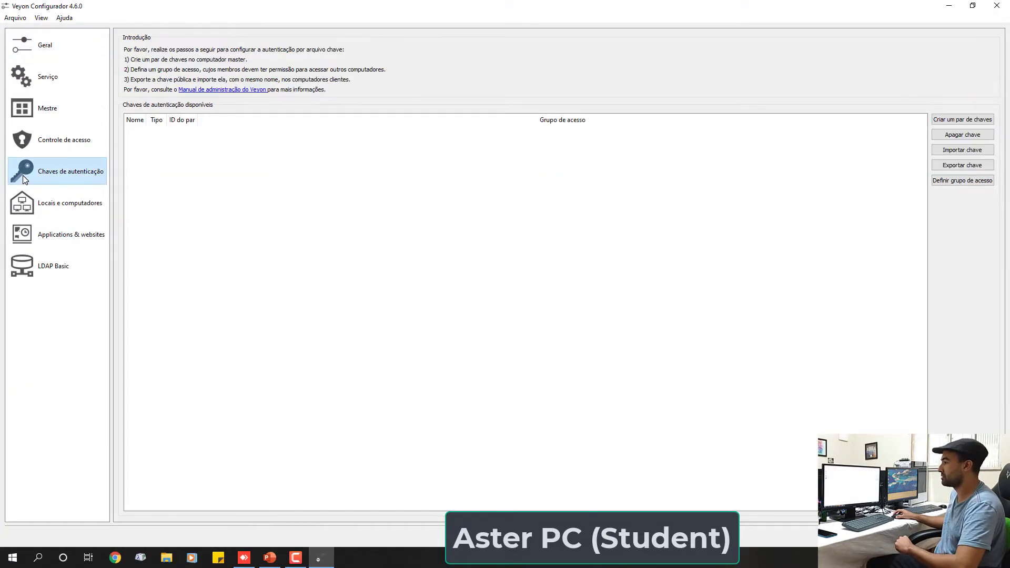
pyautogui.click(947, 152)
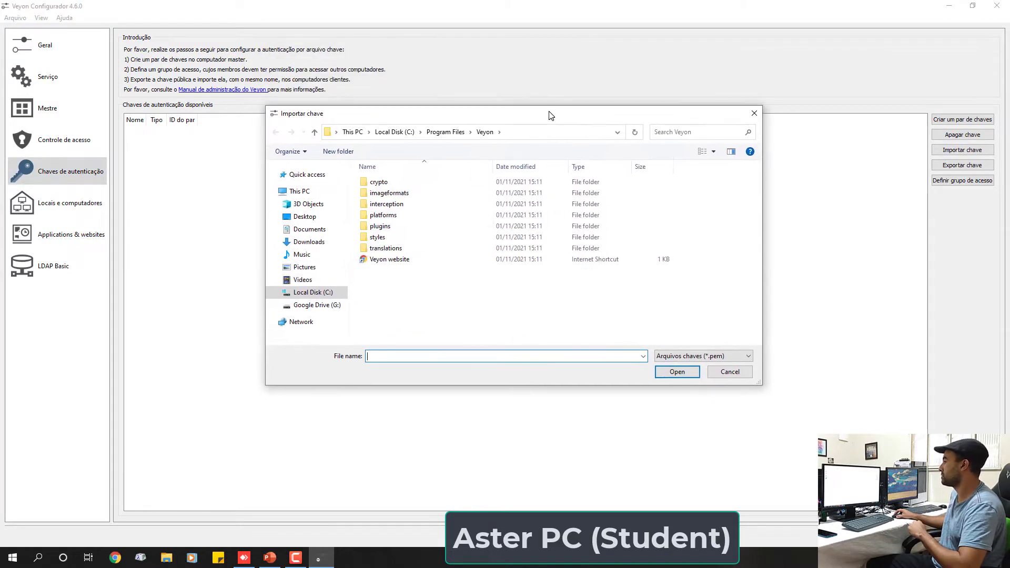
pyautogui.click(326, 218)
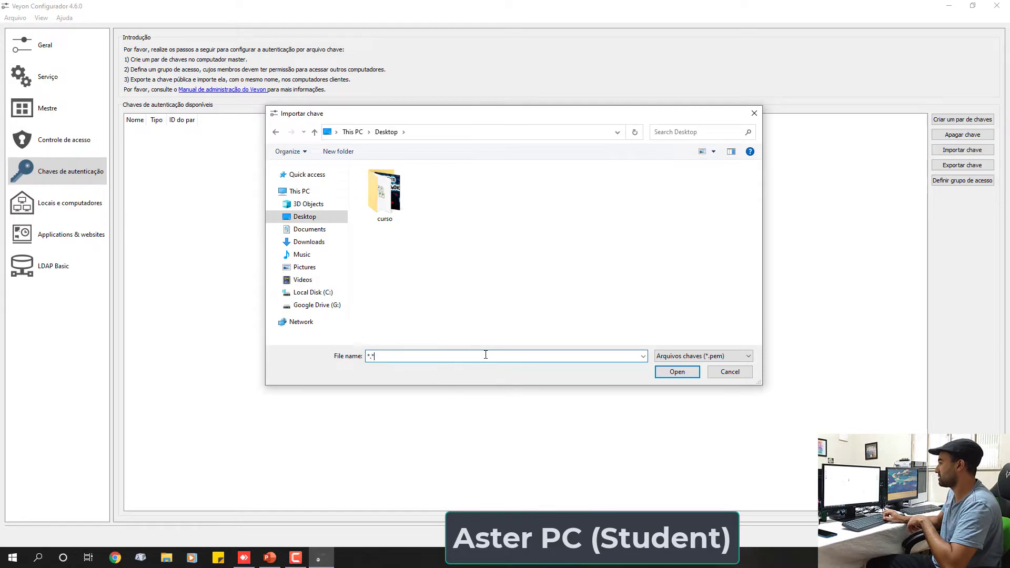
pyautogui.press('Return')
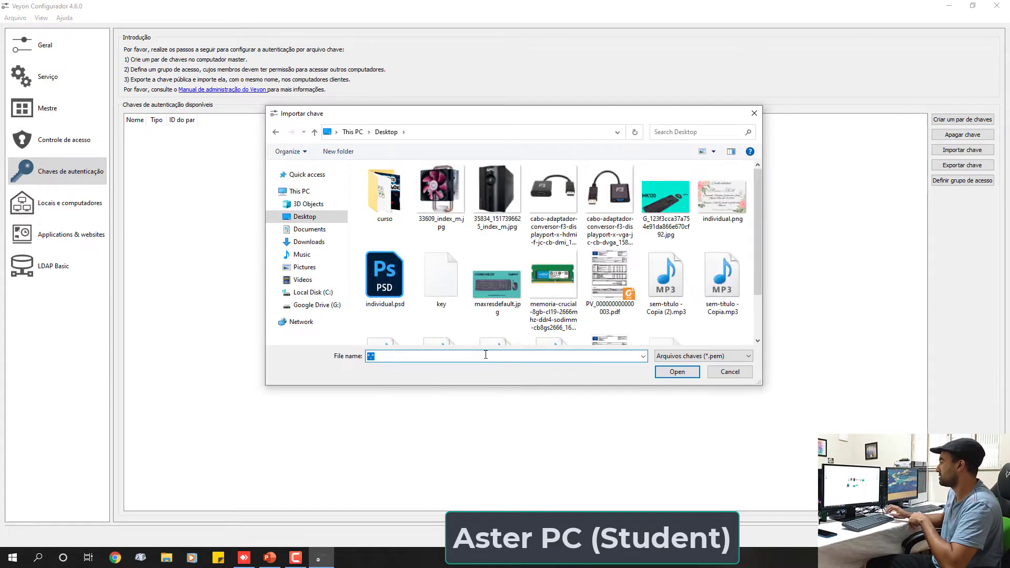
pyautogui.click(443, 295)
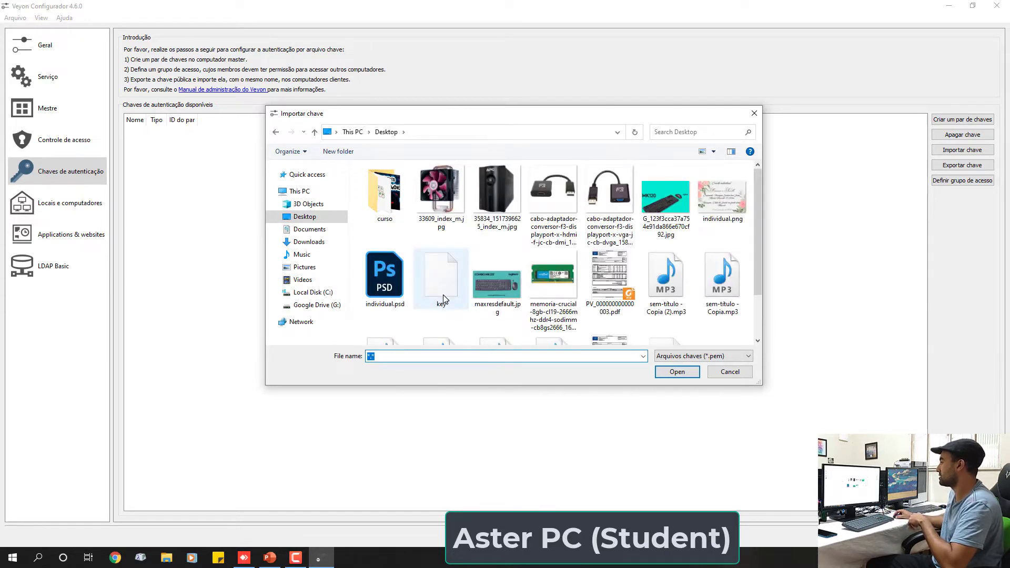
pyautogui.click(677, 372)
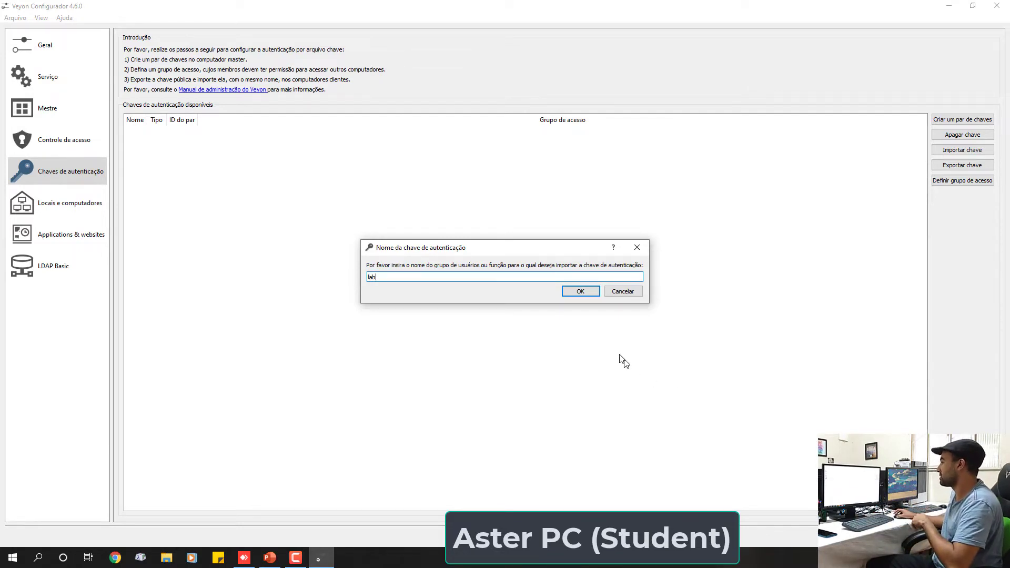
pyautogui.click(587, 293)
pyautogui.click(612, 296)
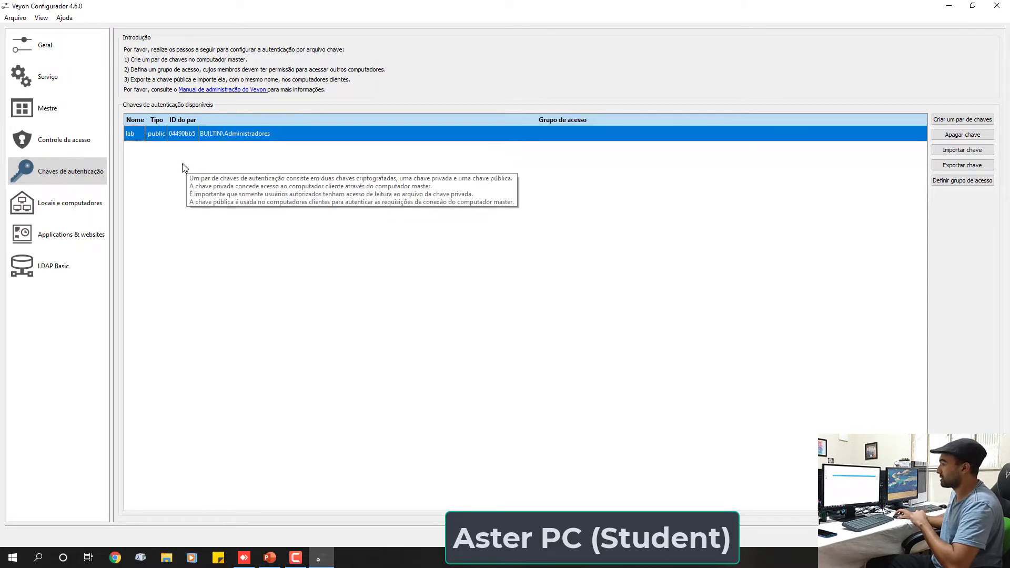
pyautogui.click(55, 84)
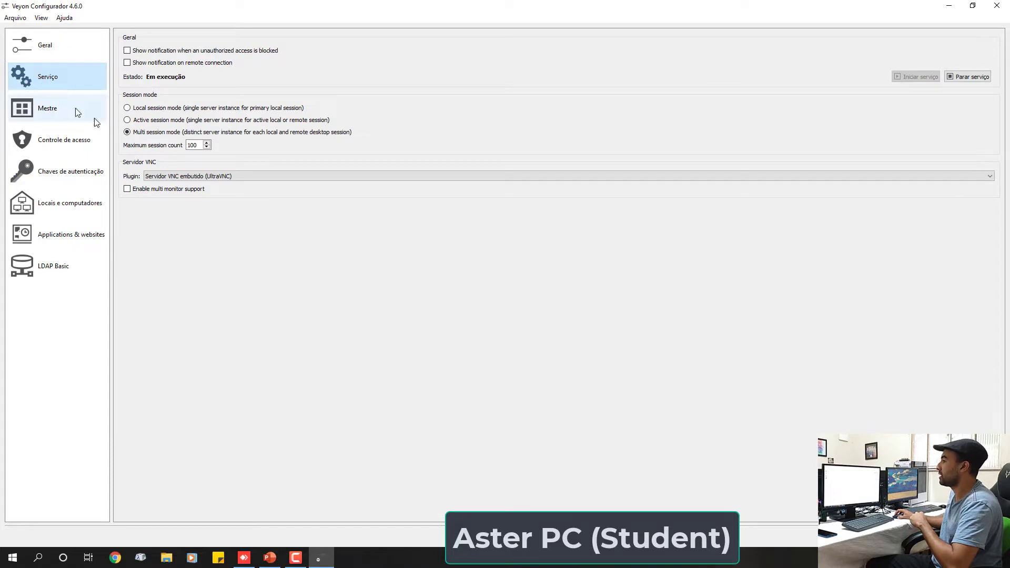
# Set the Veyon service to multi session mode, save, and restart the service
pyautogui.click(141, 109)
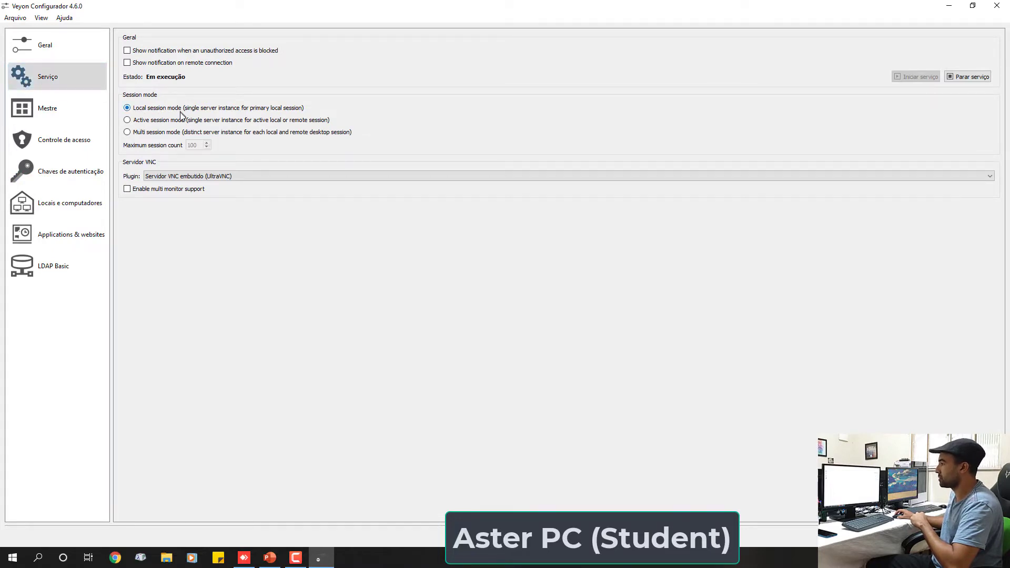
pyautogui.click(145, 133)
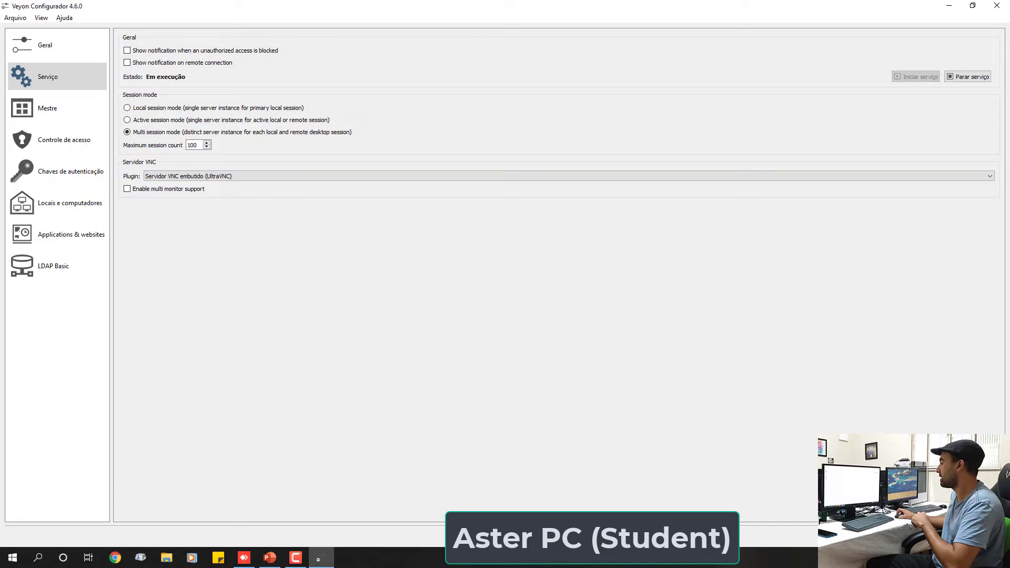
pyautogui.hotkey('ctrl', 's')
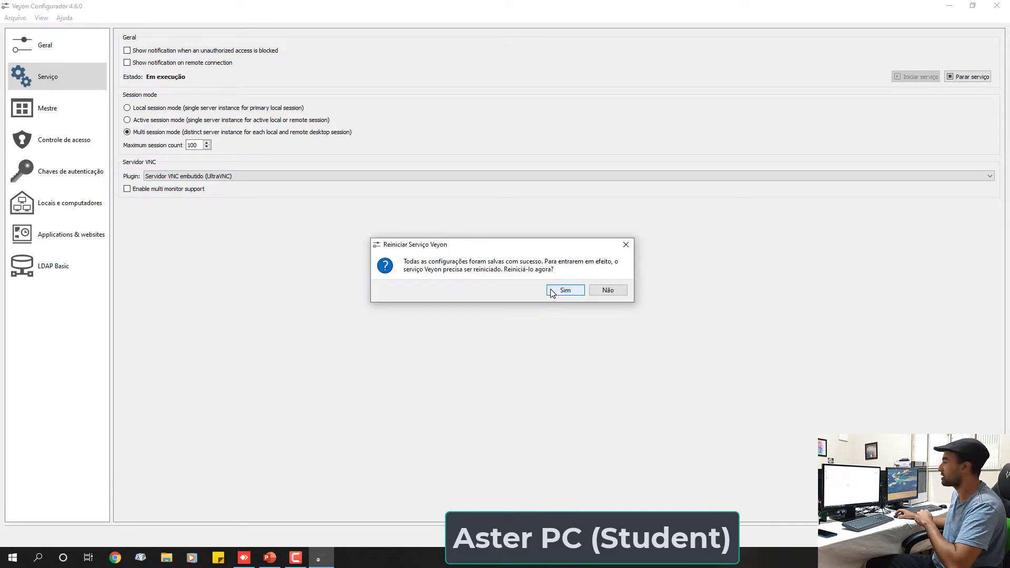
pyautogui.click(552, 291)
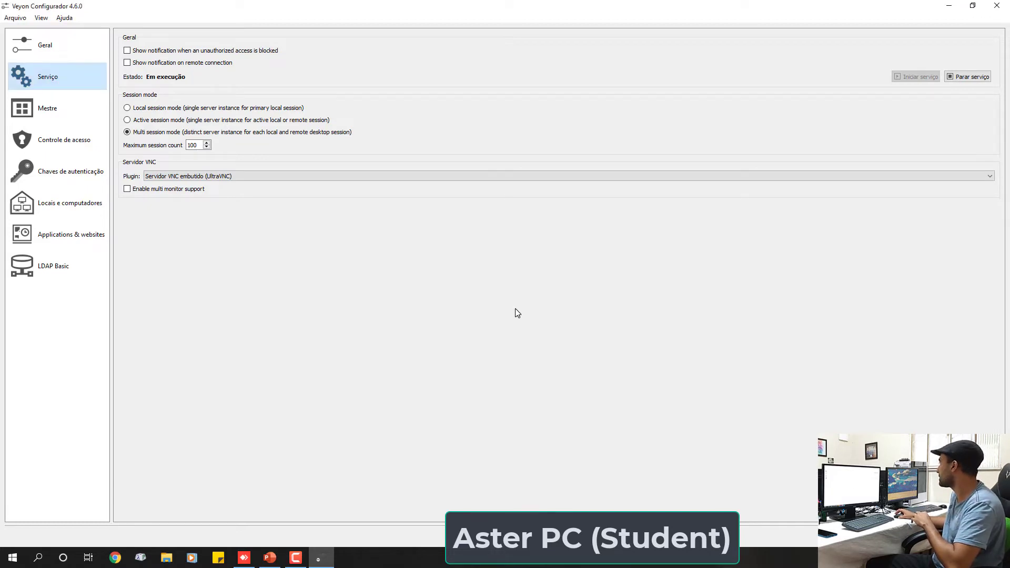
pyautogui.press('super+d')
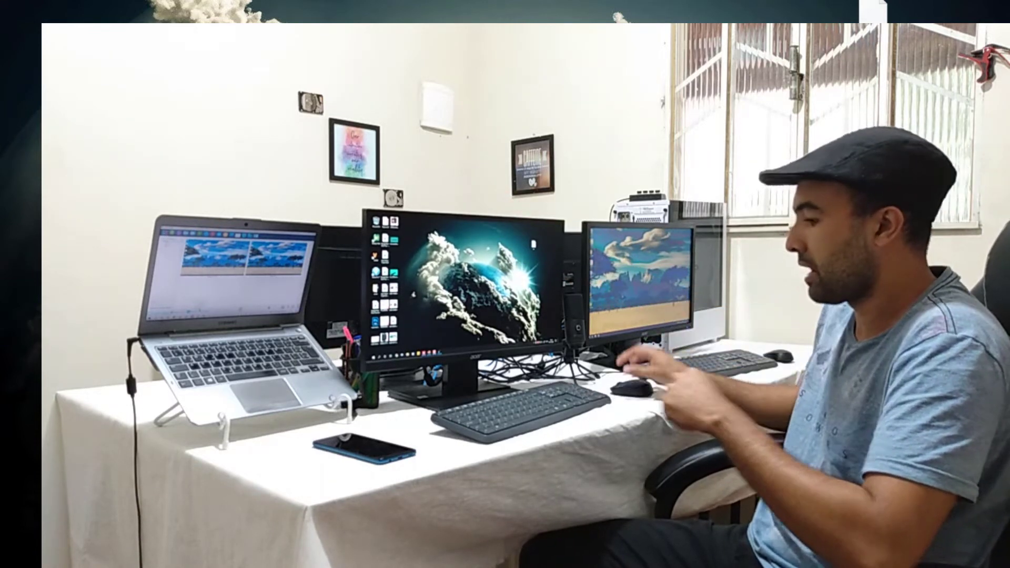
# Open the Windows Start menu on the student PC
pyautogui.press('super')
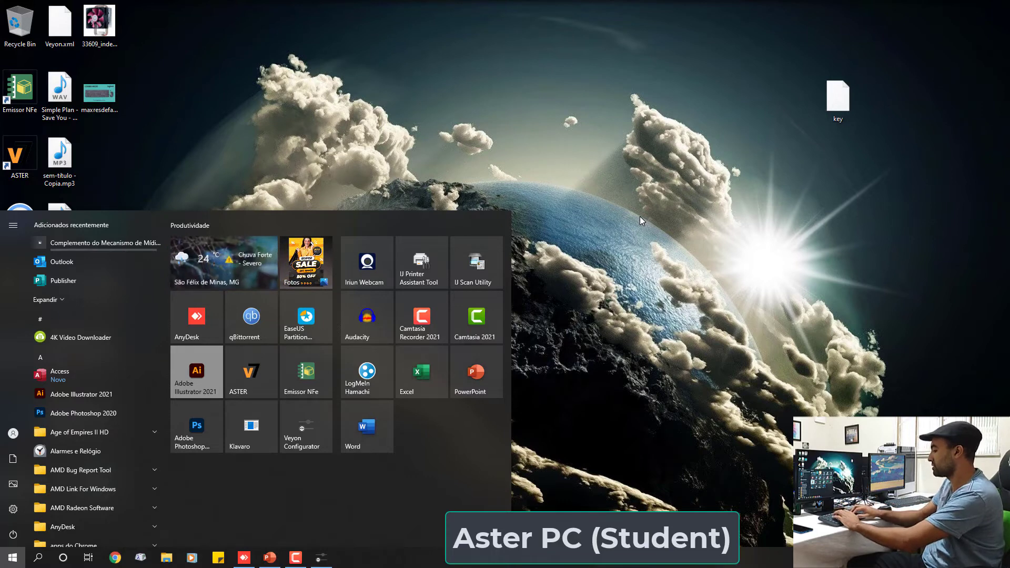
# Search 'envi' to reach System Properties and open its Environment Variables dialog
pyautogui.write('envi')
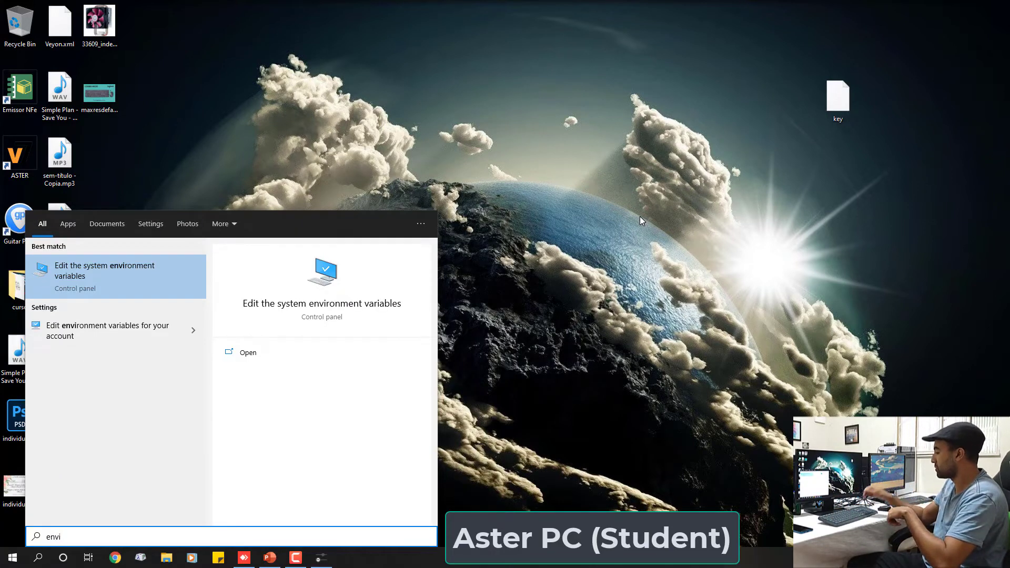
pyautogui.press('Return')
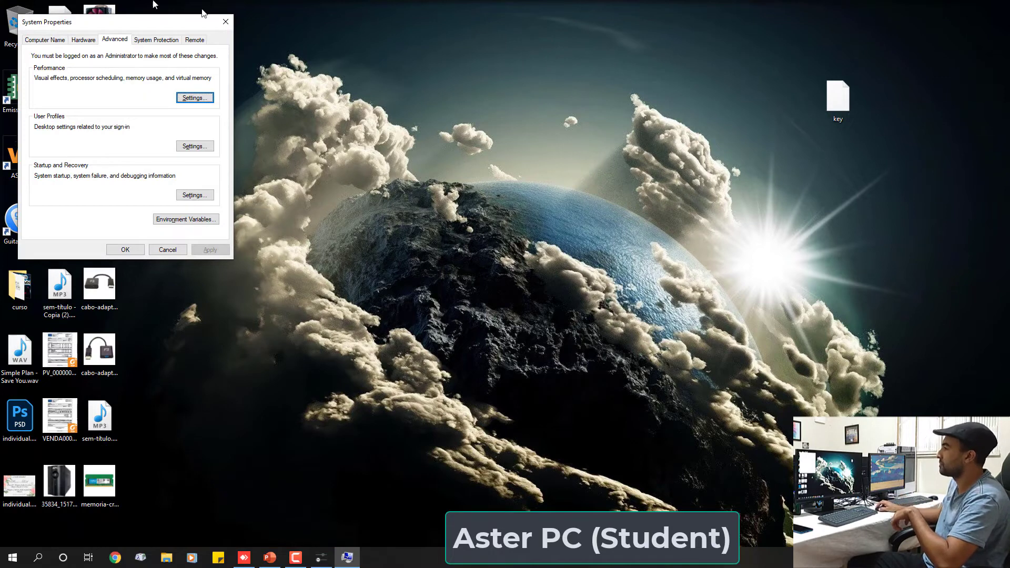
pyautogui.moveTo(148, 18); pyautogui.dragTo(478, 79)
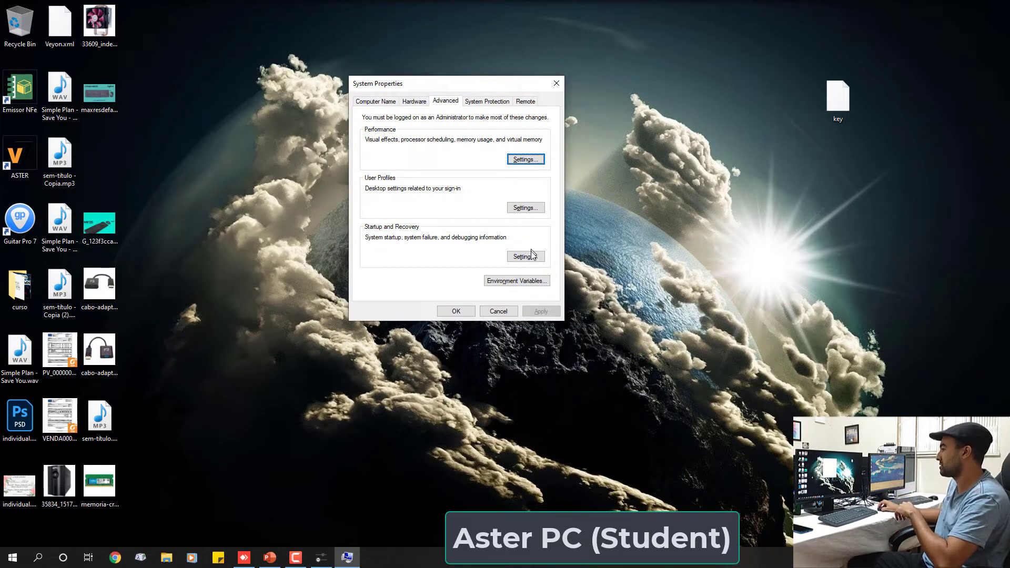
pyautogui.click(524, 281)
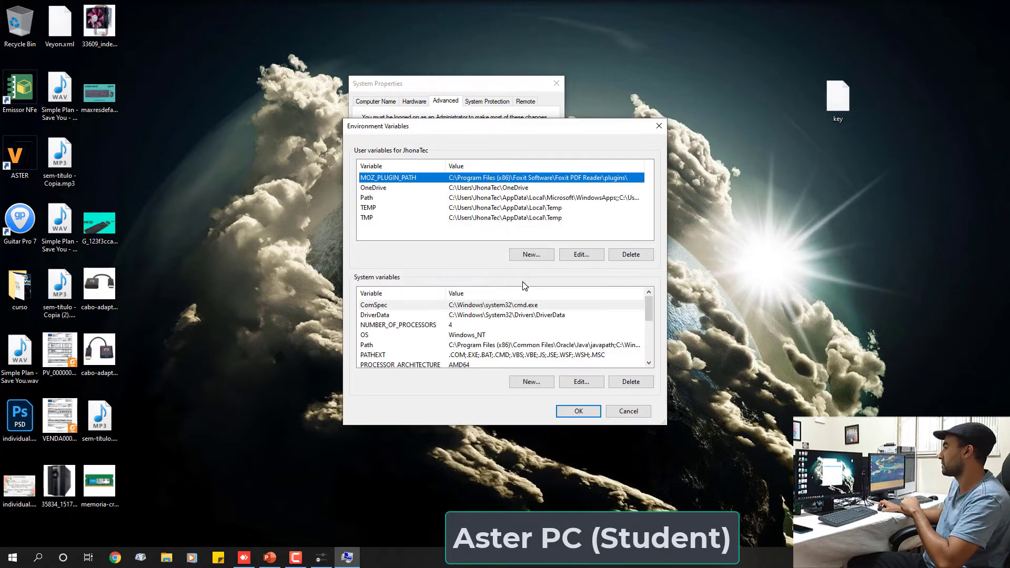
pyautogui.moveTo(482, 83); pyautogui.dragTo(571, 86)
# Add user variable VEYON_SESSION_ID with value 1 and close all system dialogs
pyautogui.click(534, 181)
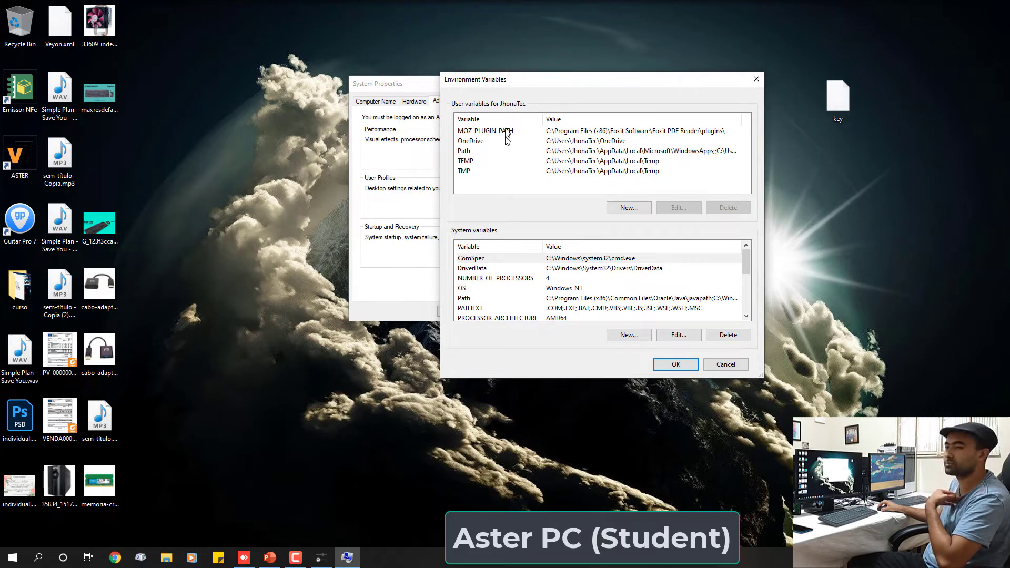
pyautogui.click(624, 210)
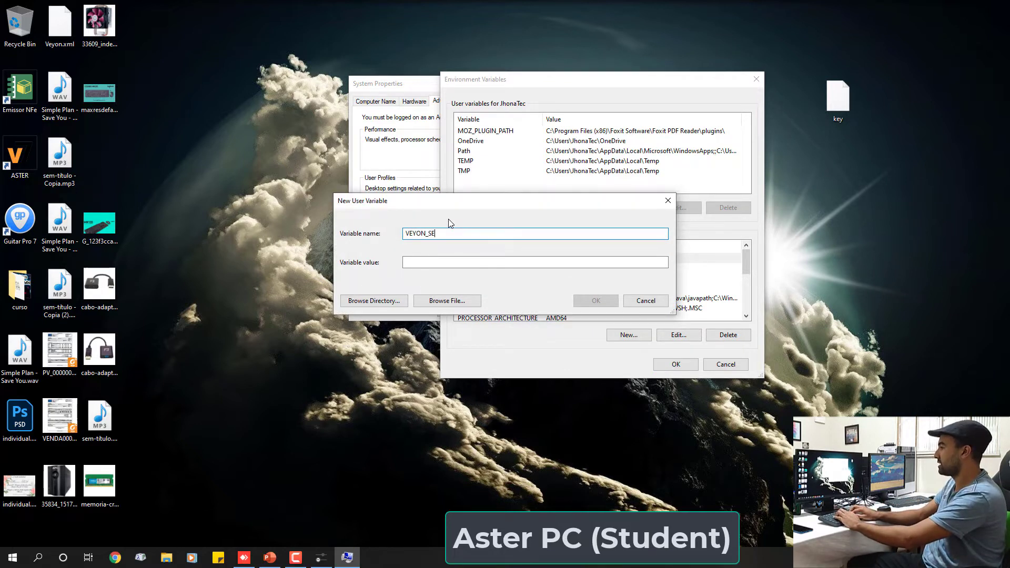
pyautogui.click(447, 262)
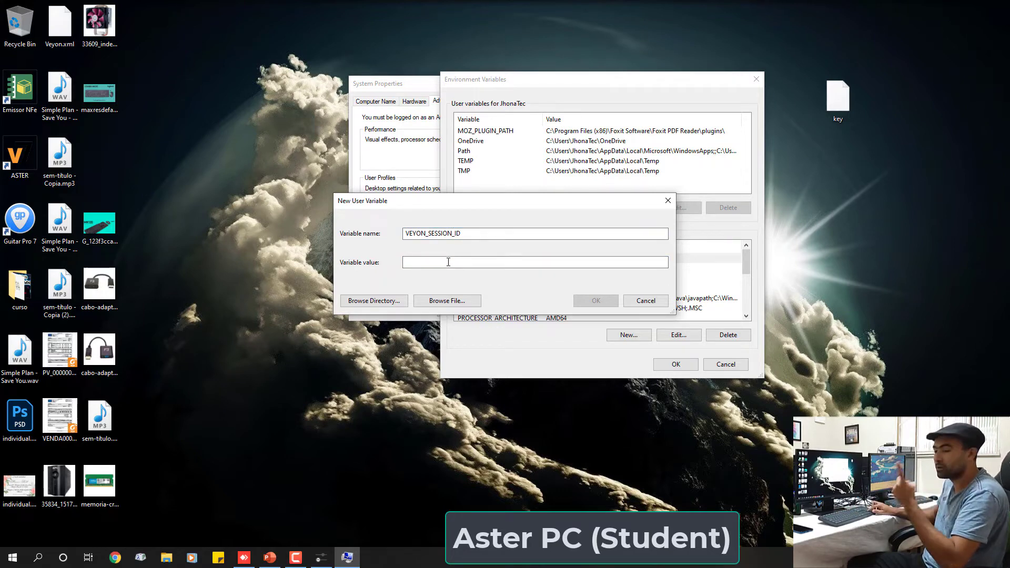
pyautogui.write('1')
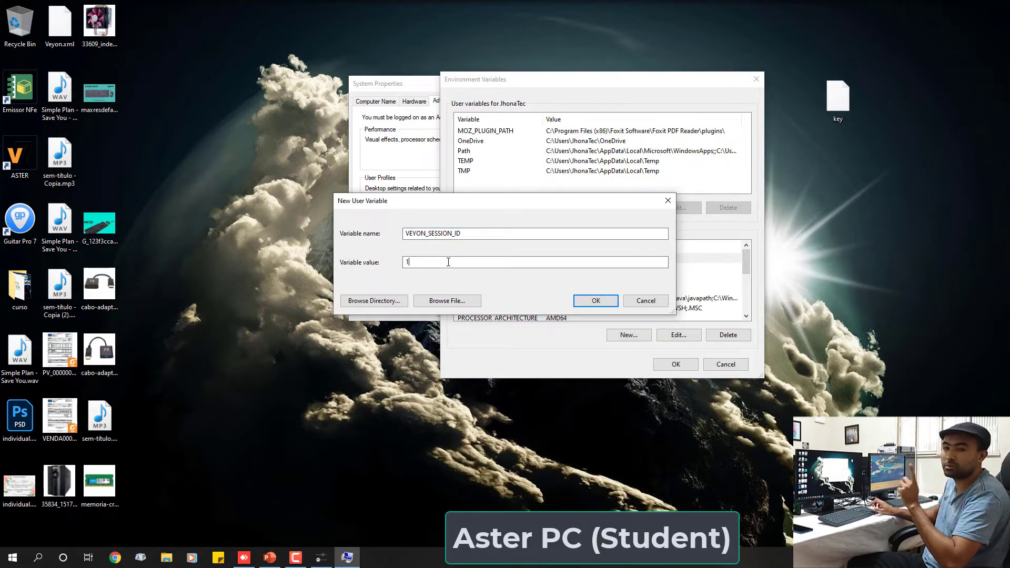
pyautogui.click(596, 300)
pyautogui.press('Return')
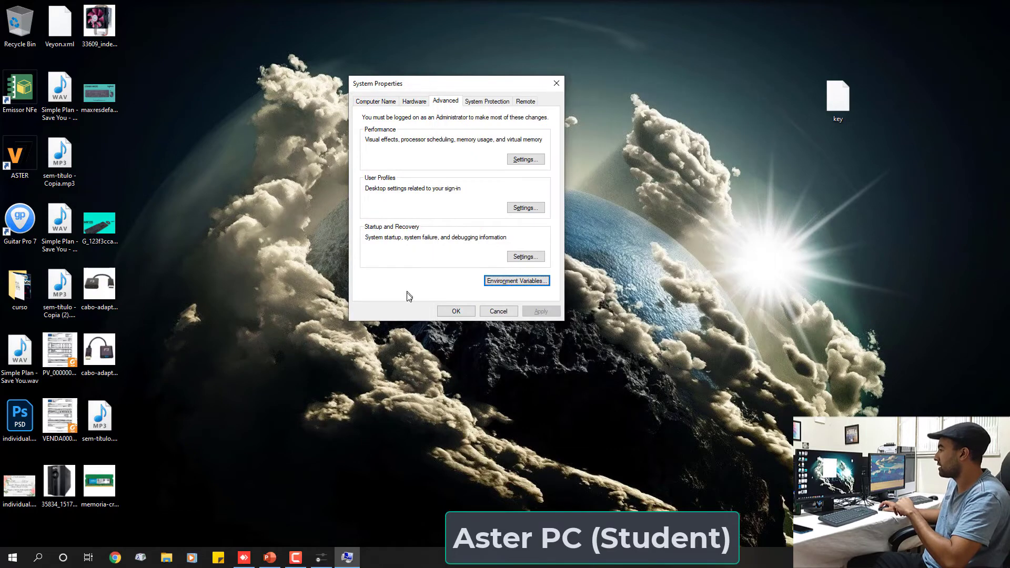
pyautogui.click(456, 312)
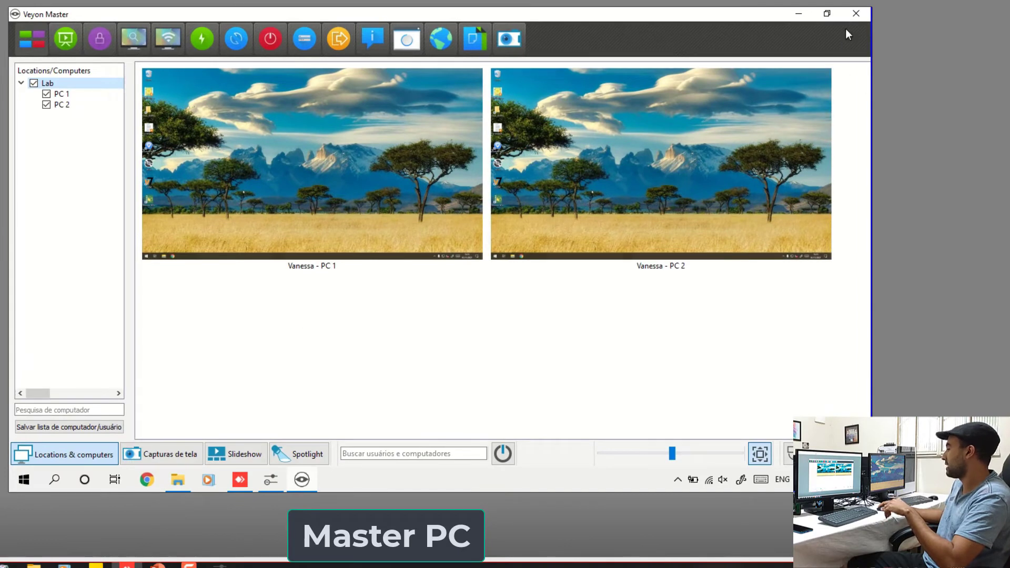
# Back in Veyon Configurator, append port 11100 to PC 1's host address, then delete its last digit
pyautogui.click(853, 16)
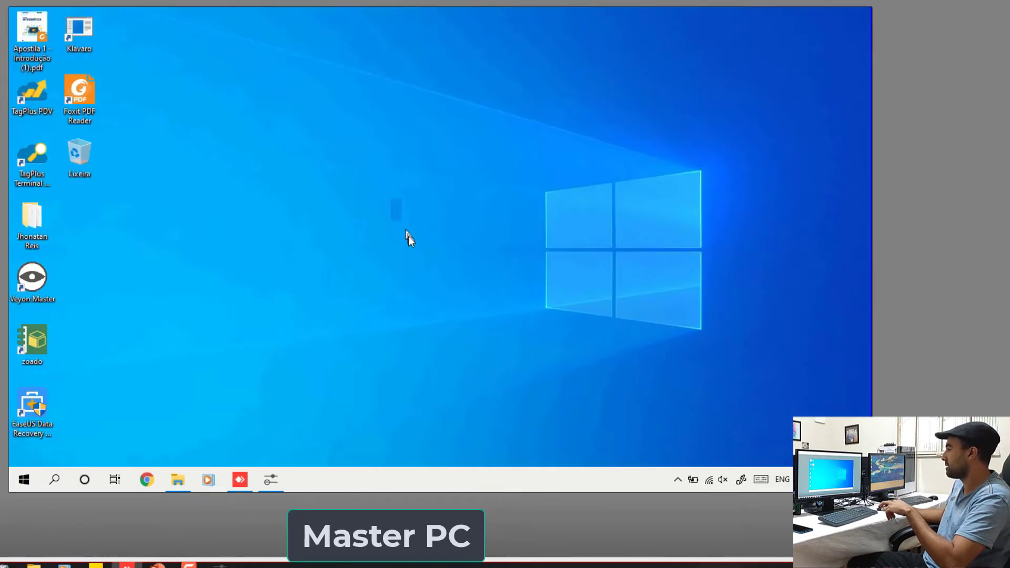
pyautogui.click(270, 480)
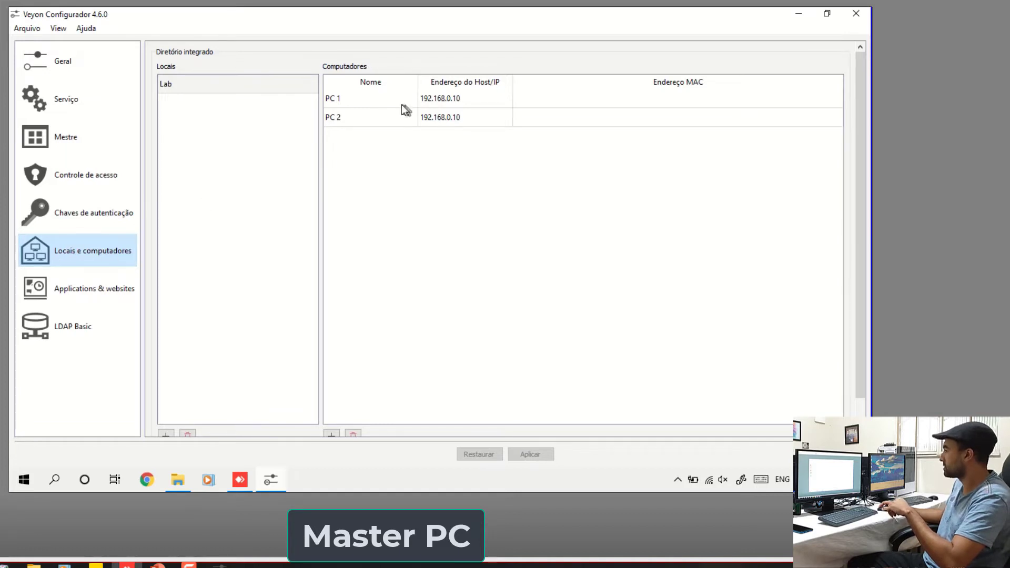
pyautogui.click(350, 100)
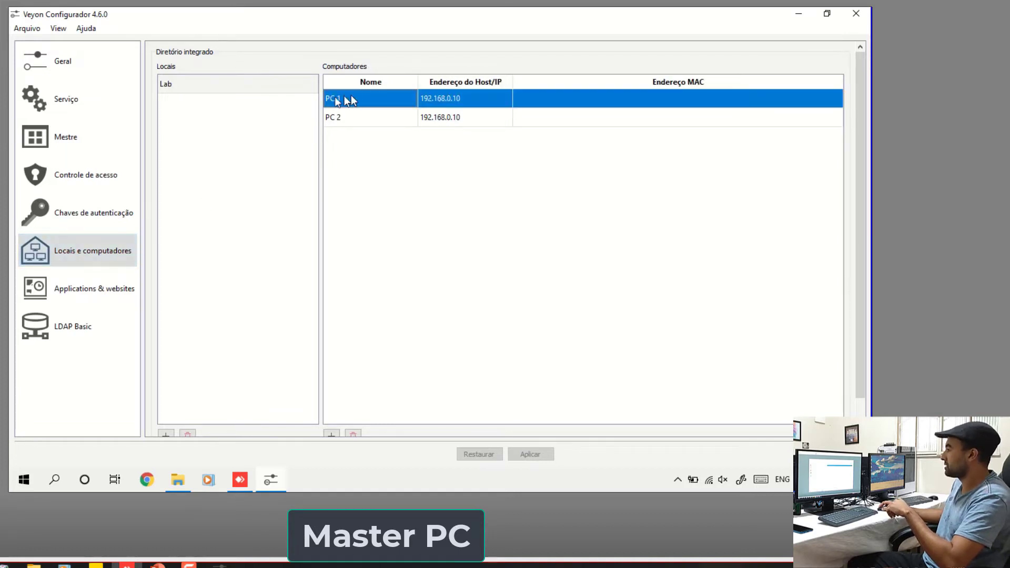
pyautogui.doubleClick(468, 98)
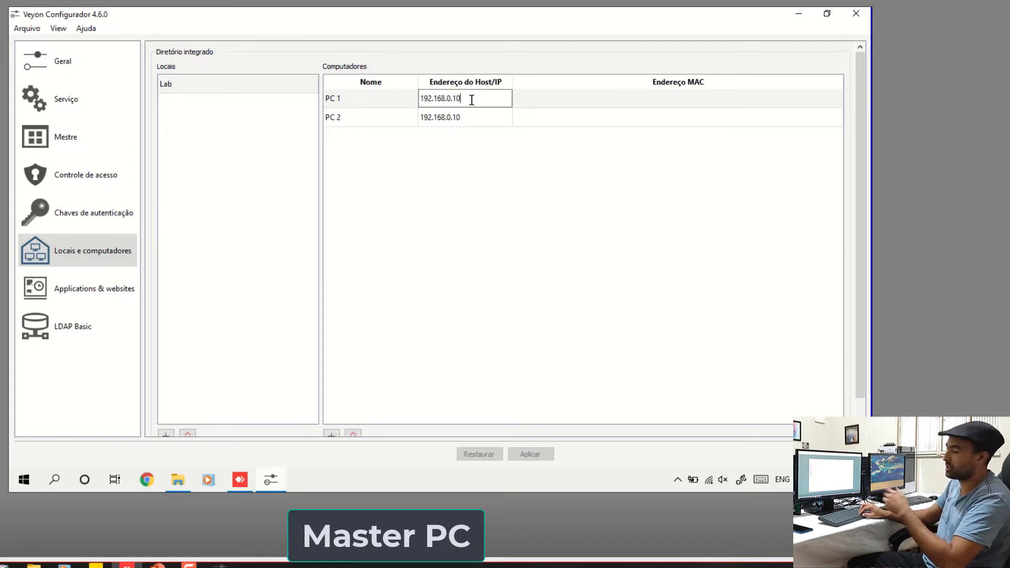
pyautogui.write(':')
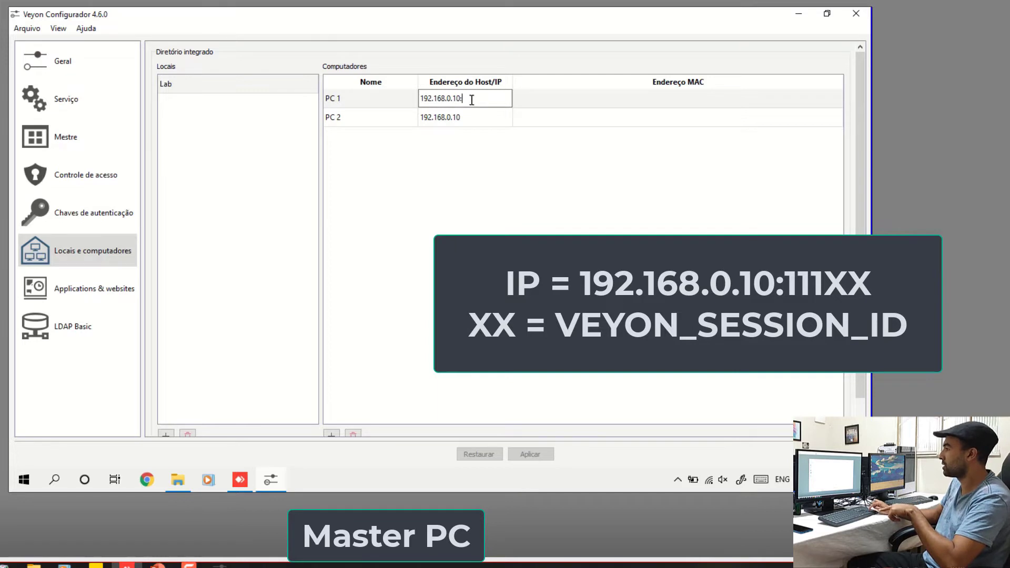
pyautogui.write('11100')
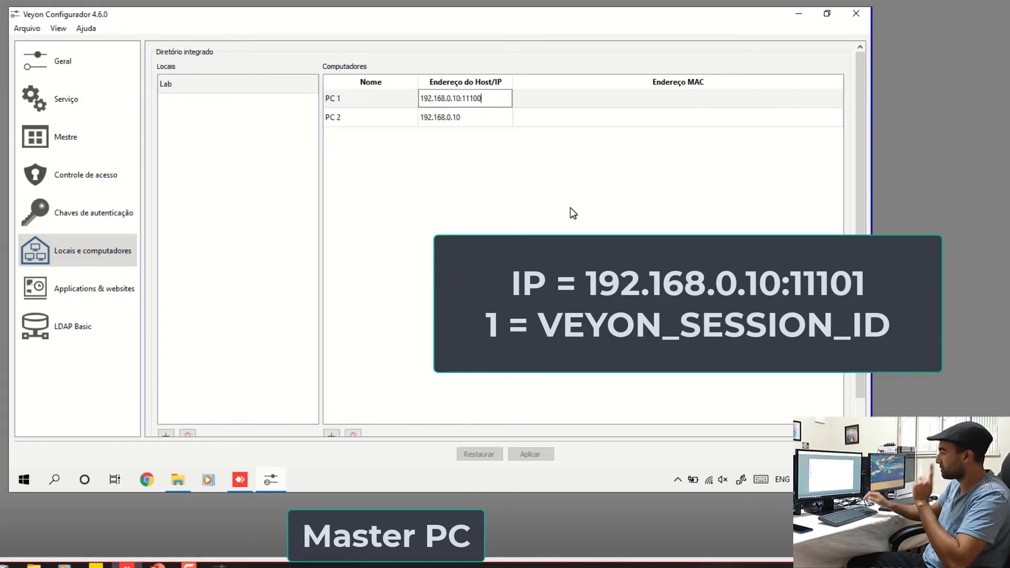
pyautogui.press('Return')
pyautogui.click(487, 100)
pyautogui.doubleClick(492, 100)
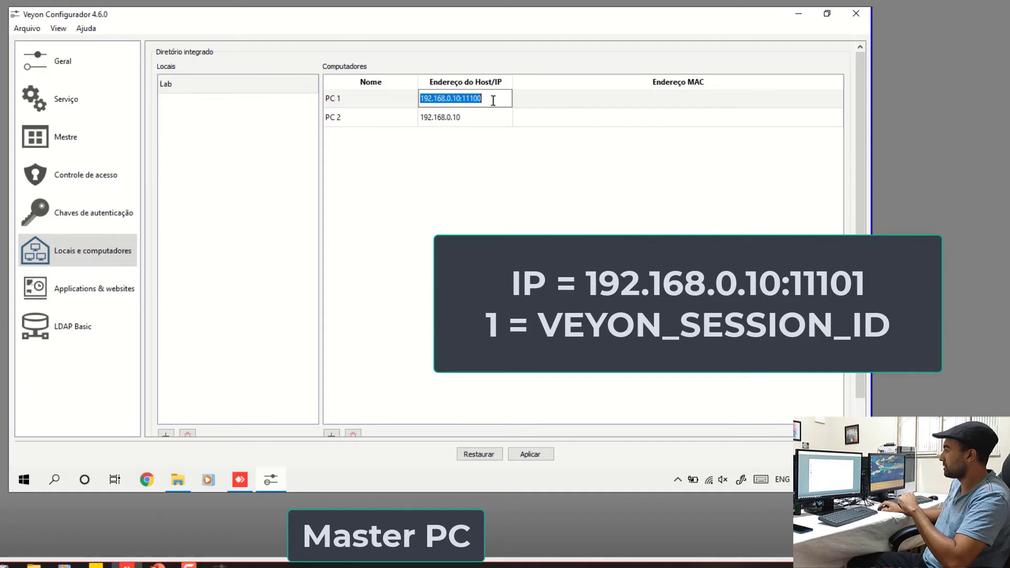
pyautogui.click(493, 101)
pyautogui.press('BackSpace')
# Finish PC 1's port as 11101 and give PC 2 the address 192.168.0.10:11102
pyautogui.write('1')
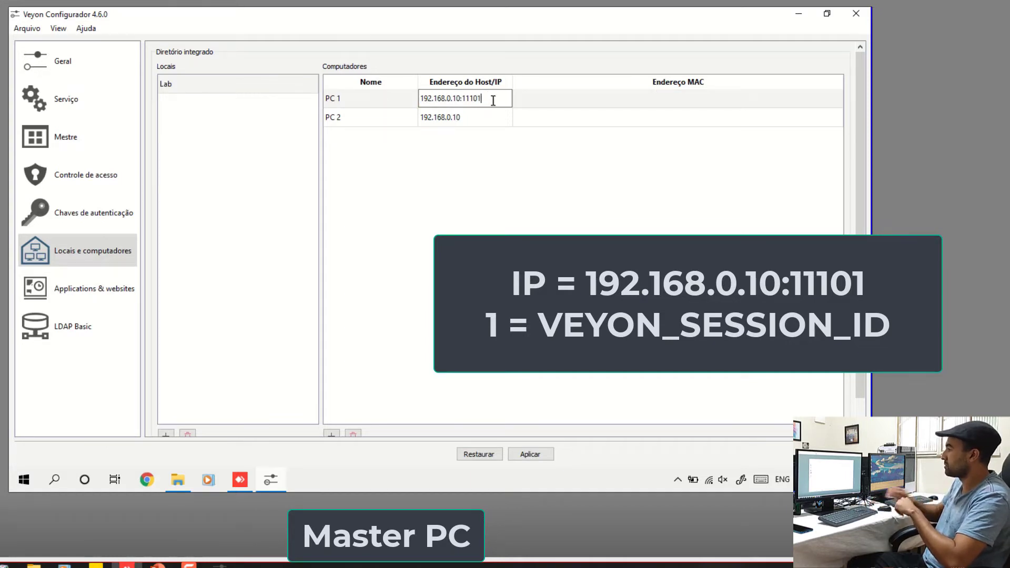
pyautogui.click(487, 118)
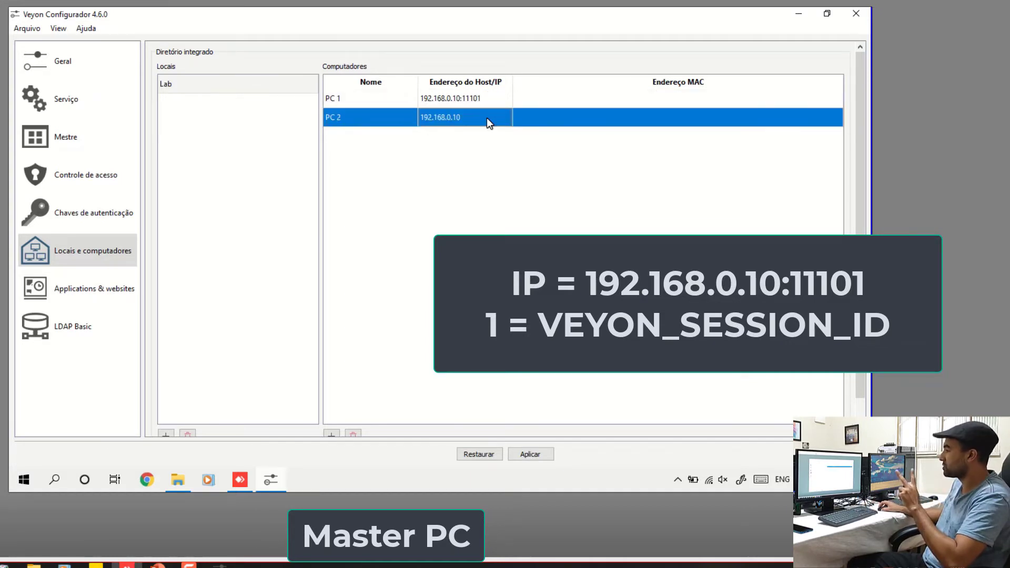
pyautogui.doubleClick(487, 118)
pyautogui.click(488, 119)
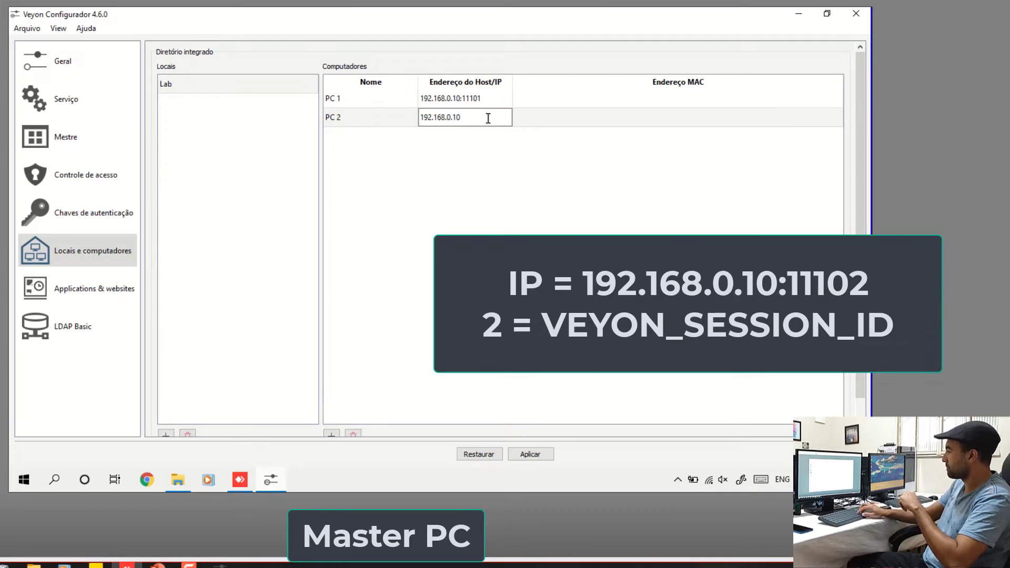
pyautogui.write(':11102')
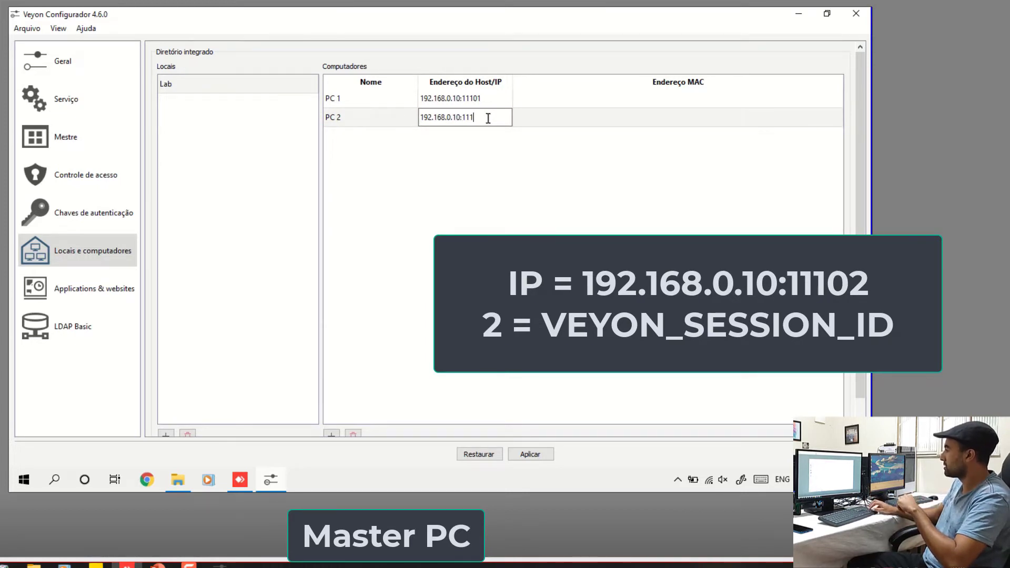
# Apply the settings with a Veyon service restart and launch Veyon Master from the desktop
pyautogui.click(542, 455)
pyautogui.click(505, 258)
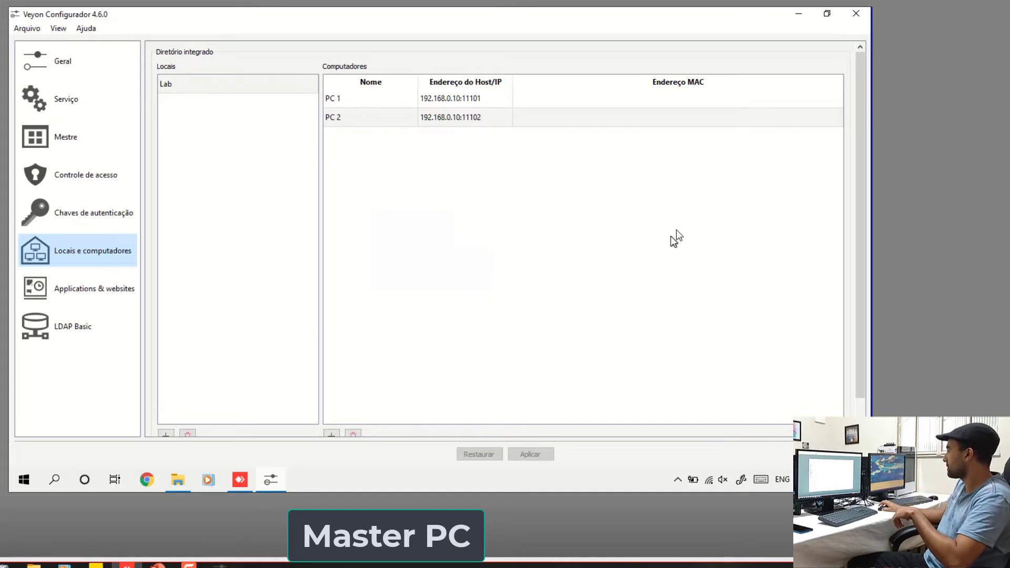
pyautogui.click(808, 14)
pyautogui.doubleClick(32, 277)
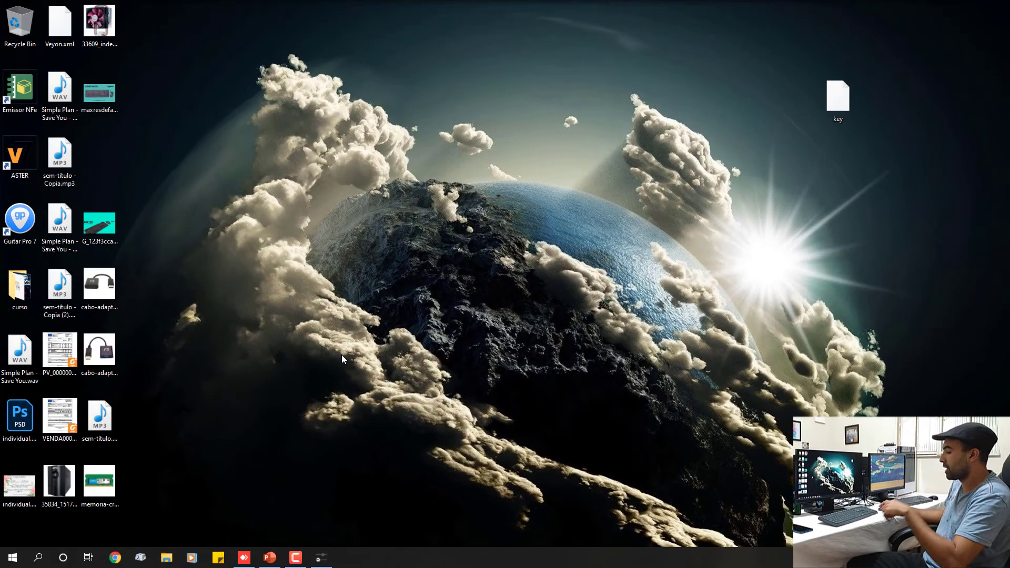
# Search 'TASK' from the Start menu and launch Agendador de Tarefas (Task Scheduler)
pyautogui.press('super')
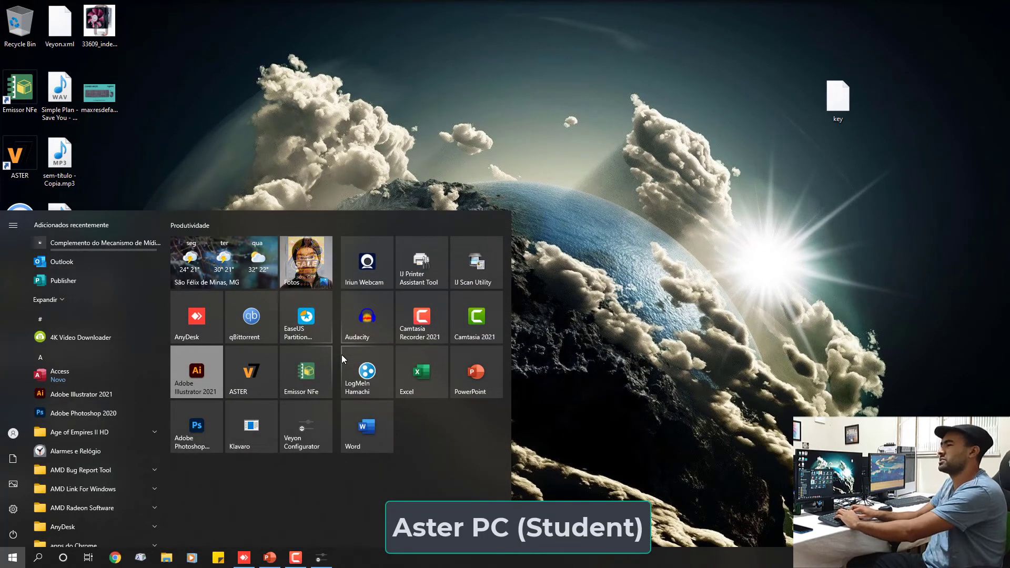
pyautogui.write('TASK')
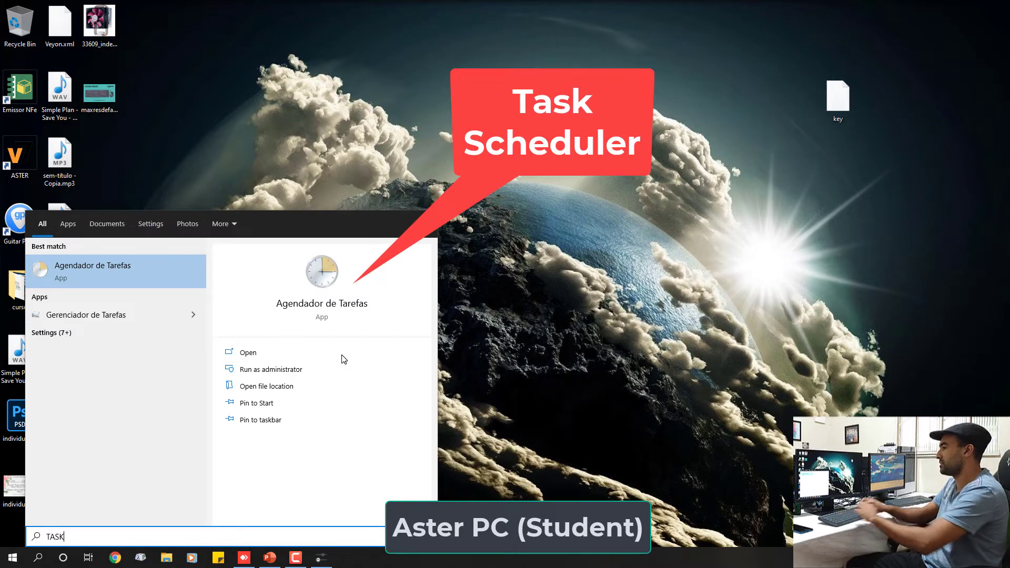
pyautogui.click(159, 272)
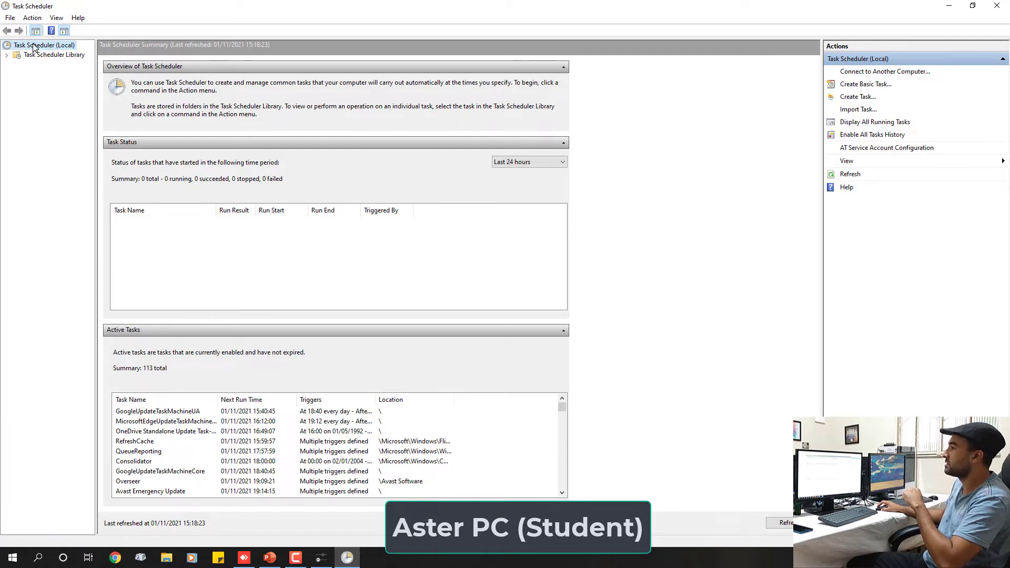
# Start the Create Basic Task wizard on Task Scheduler (Local) and name the task Veyon_PC1
pyautogui.rightClick(38, 49)
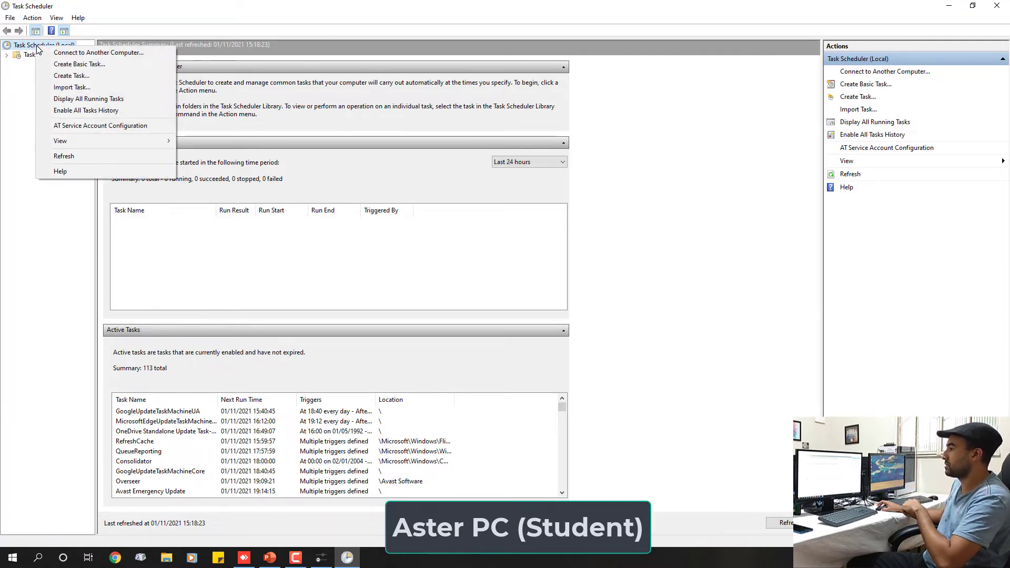
pyautogui.click(73, 64)
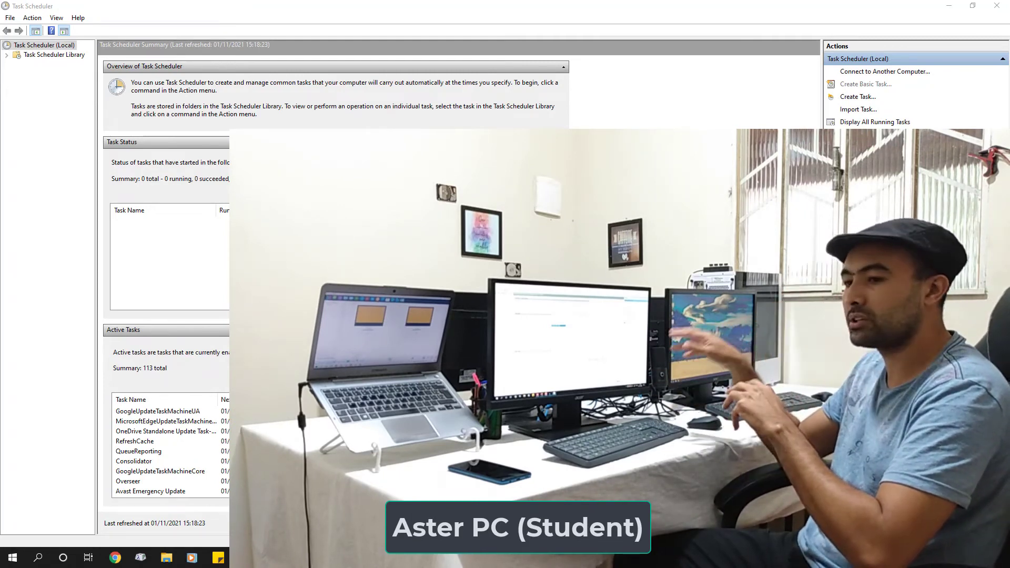
pyautogui.write('Veyon')
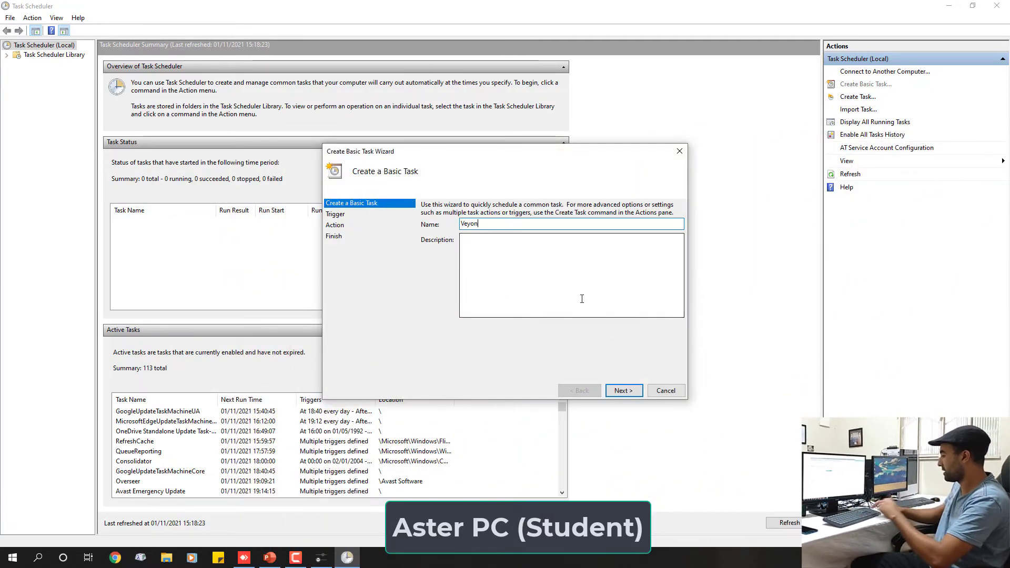
pyautogui.write('_PC1')
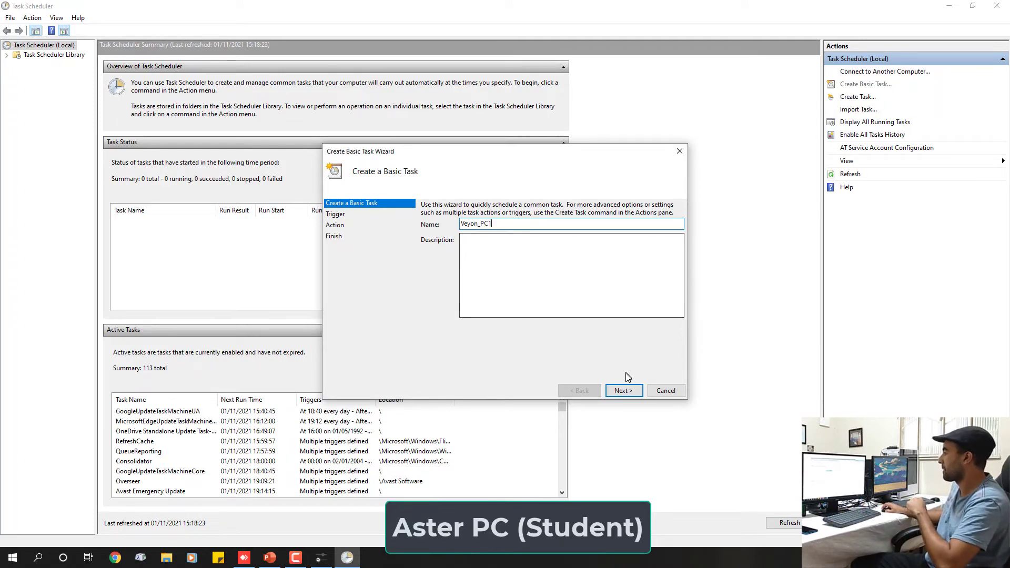
# Set the task to trigger at user logon with the Start a program action
pyautogui.click(623, 391)
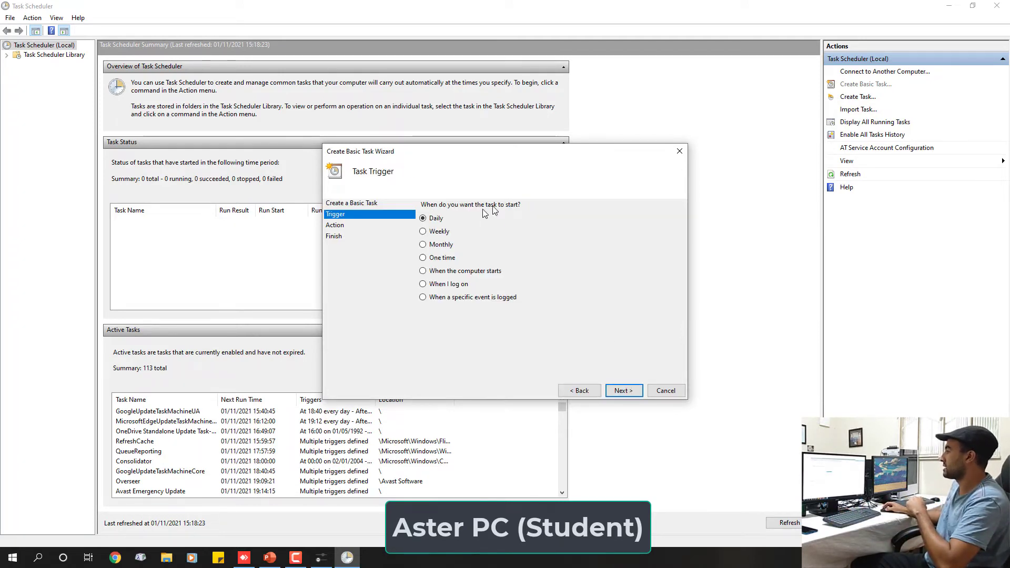
pyautogui.click(458, 287)
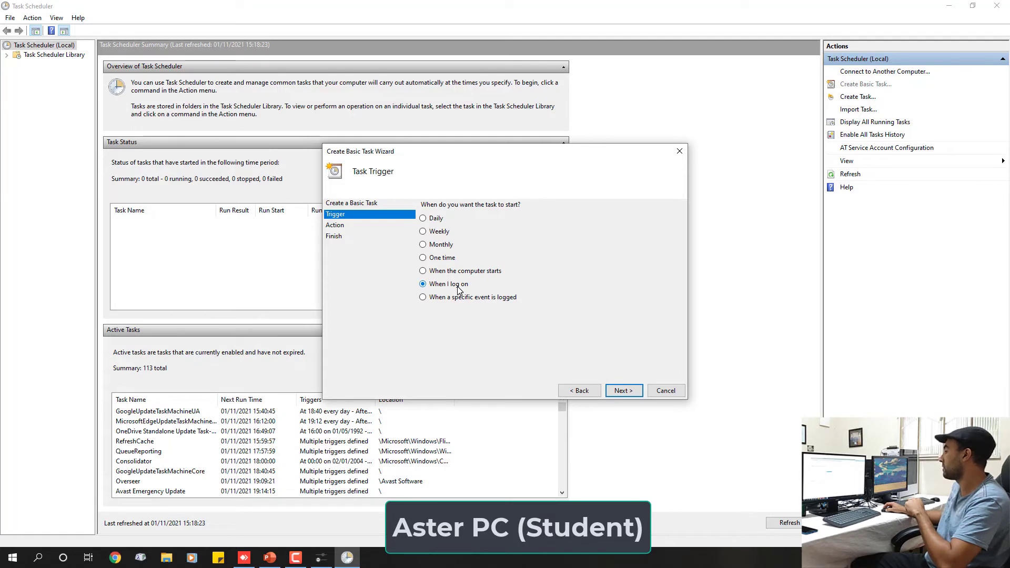
pyautogui.click(624, 391)
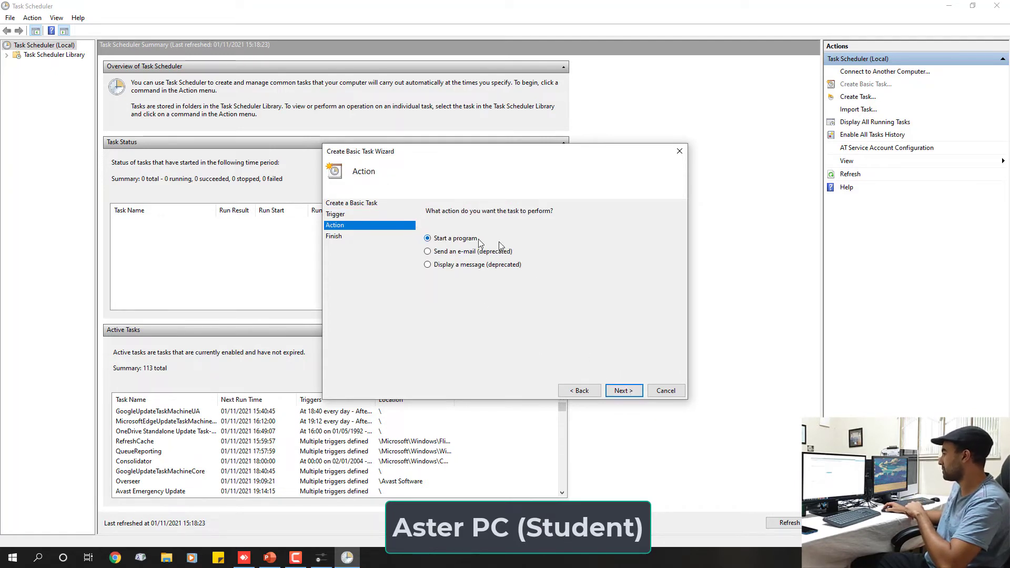
pyautogui.click(624, 390)
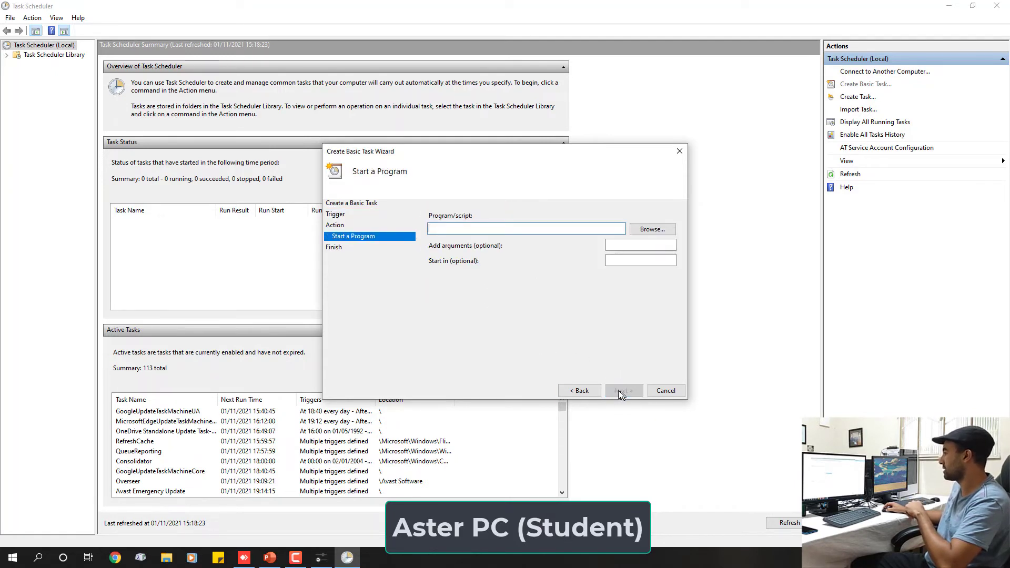
# Select C:\Program Files\Veyon\veyon-server.exe as the program and proceed to the summary
pyautogui.click(655, 233)
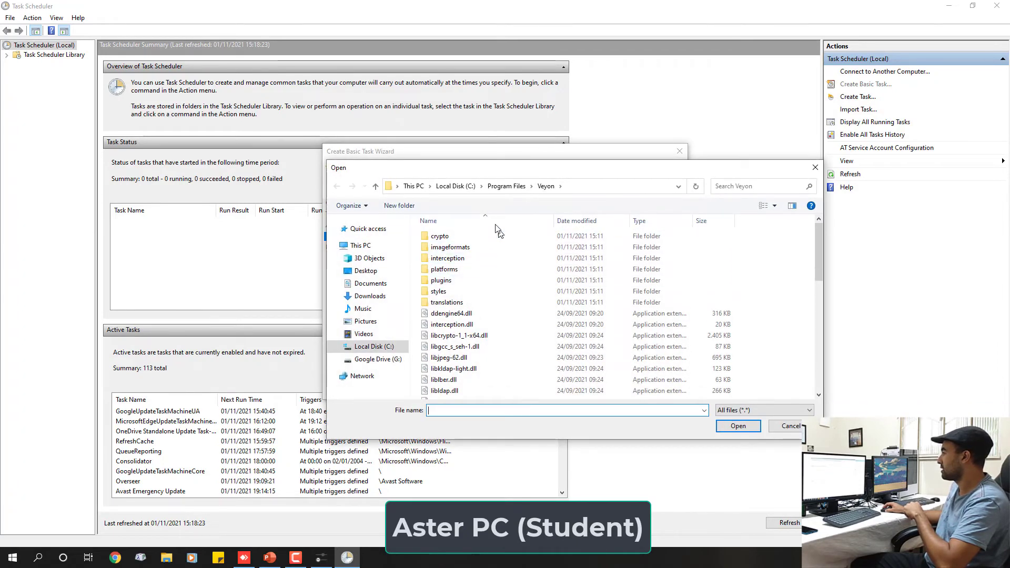
pyautogui.click(446, 186)
pyautogui.click(416, 189)
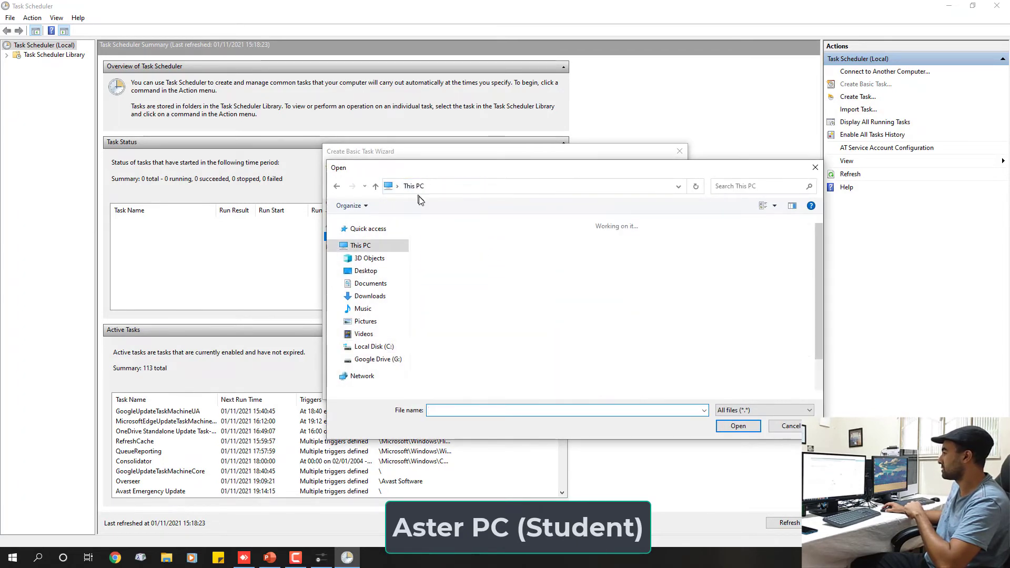
pyautogui.scroll(-1, 489, 376)
pyautogui.doubleClick(478, 350)
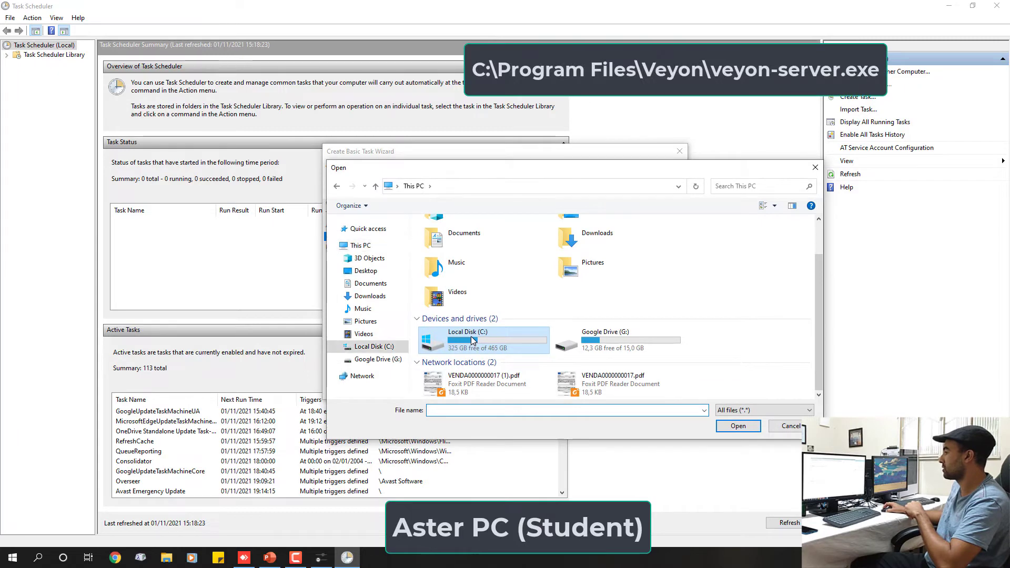
pyautogui.doubleClick(475, 343)
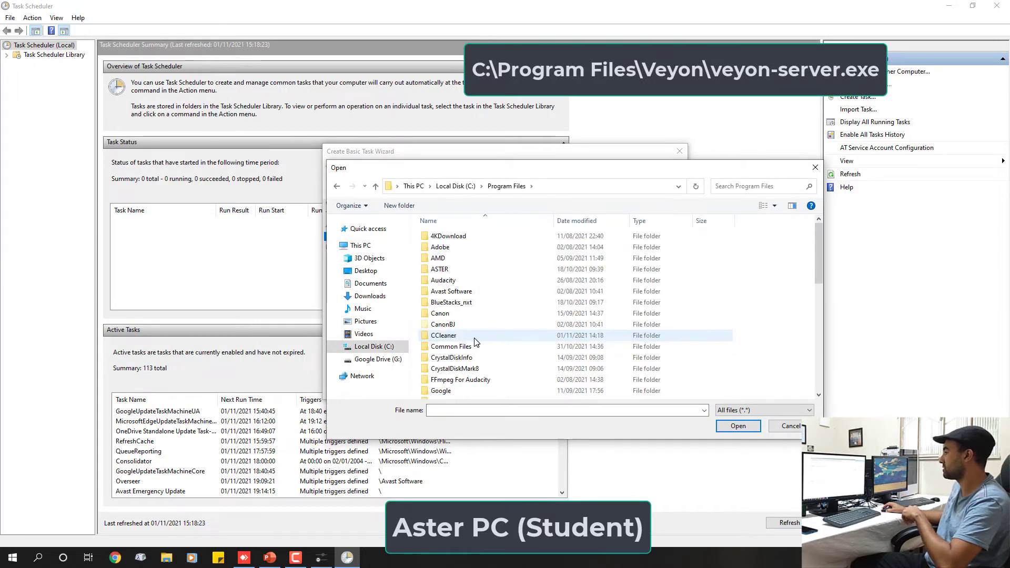
pyautogui.scroll(-10, 476, 342)
pyautogui.doubleClick(449, 256)
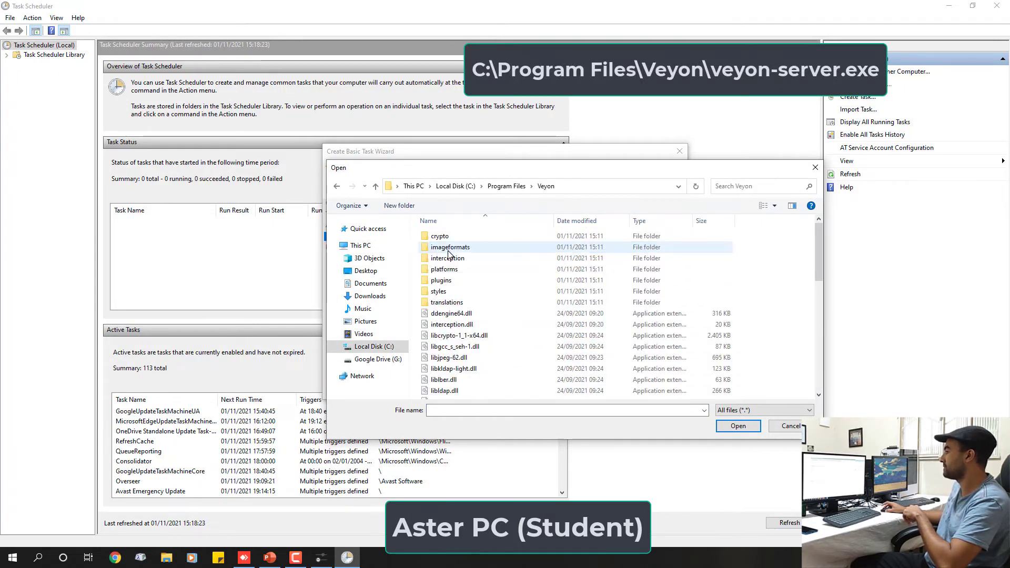
pyautogui.scroll(-8, 477, 324)
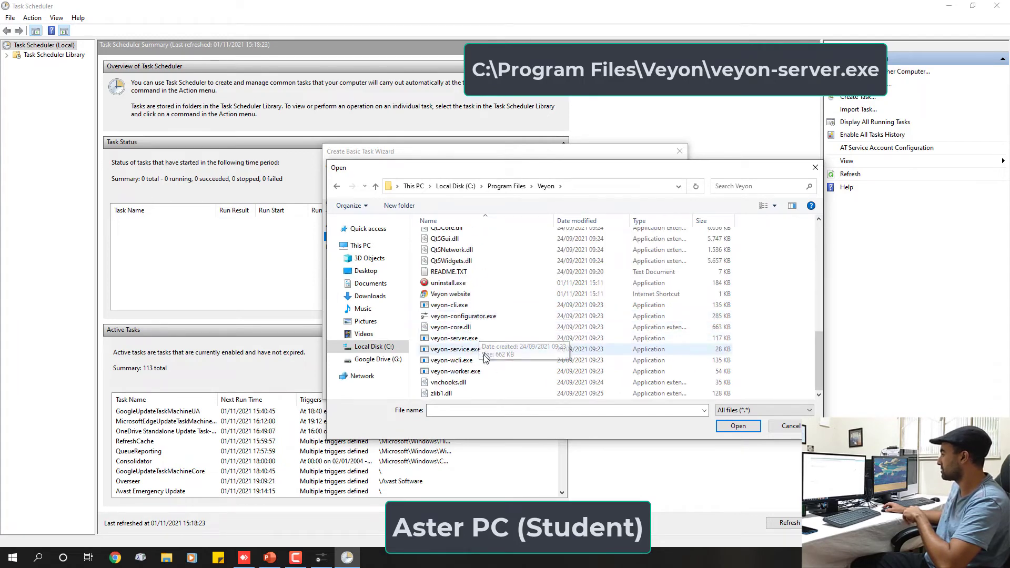
pyautogui.click(448, 341)
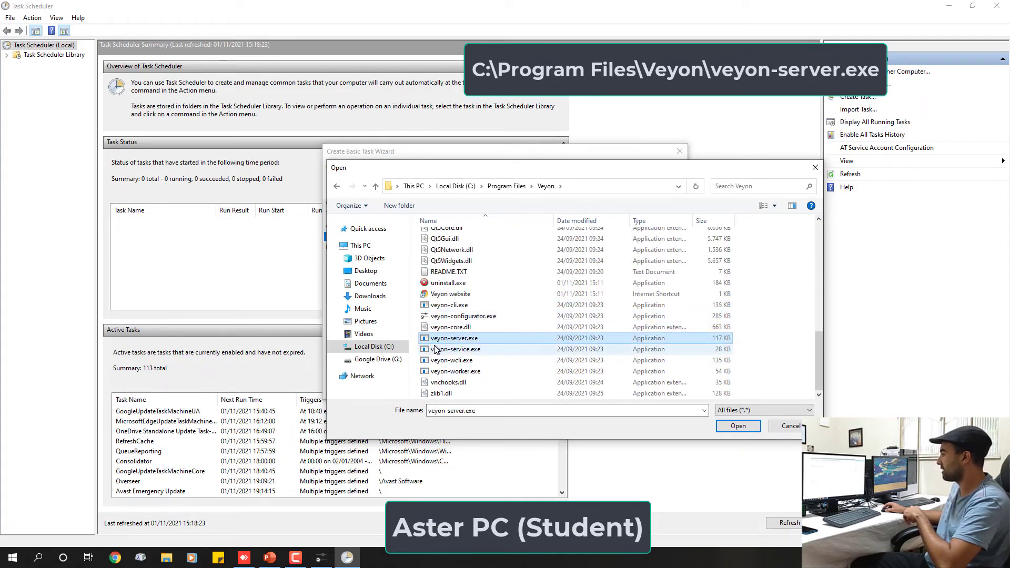
pyautogui.click(738, 426)
pyautogui.click(623, 390)
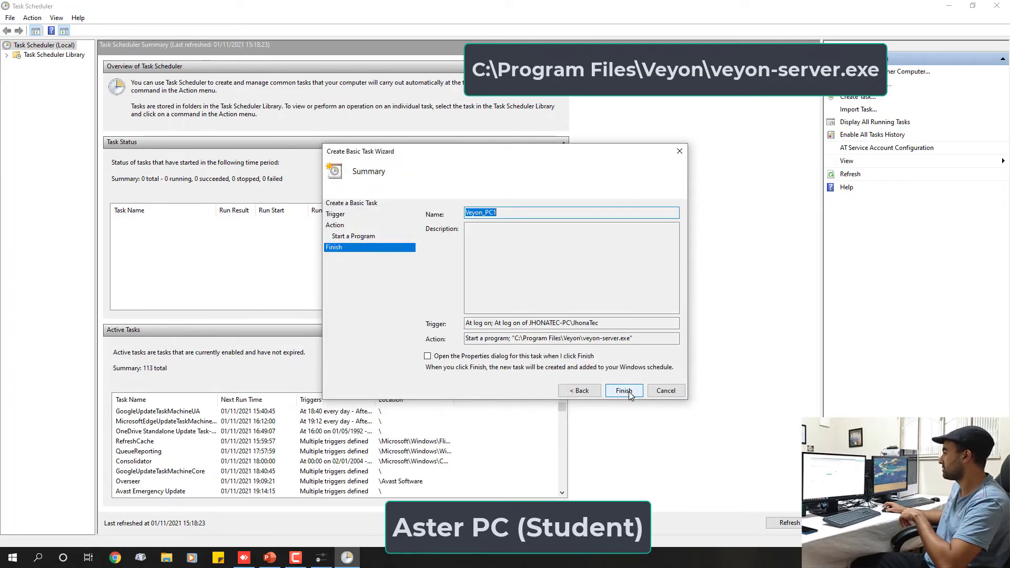
# Finish the Veyon_PC1 task, run it from the Task Scheduler Library, and minimize Task Scheduler
pyautogui.click(631, 393)
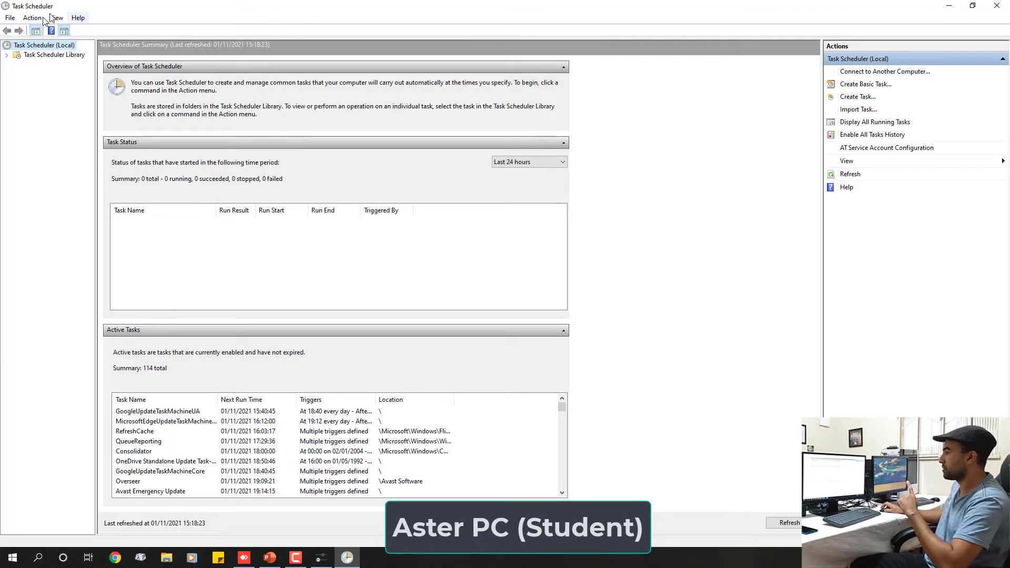
pyautogui.click(53, 55)
pyautogui.click(134, 192)
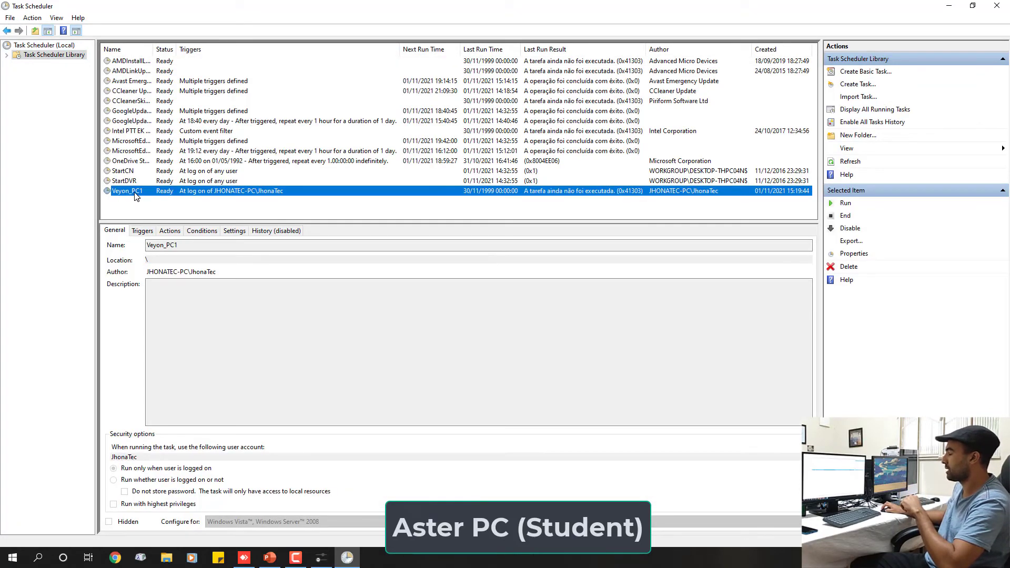
pyautogui.rightClick(147, 196)
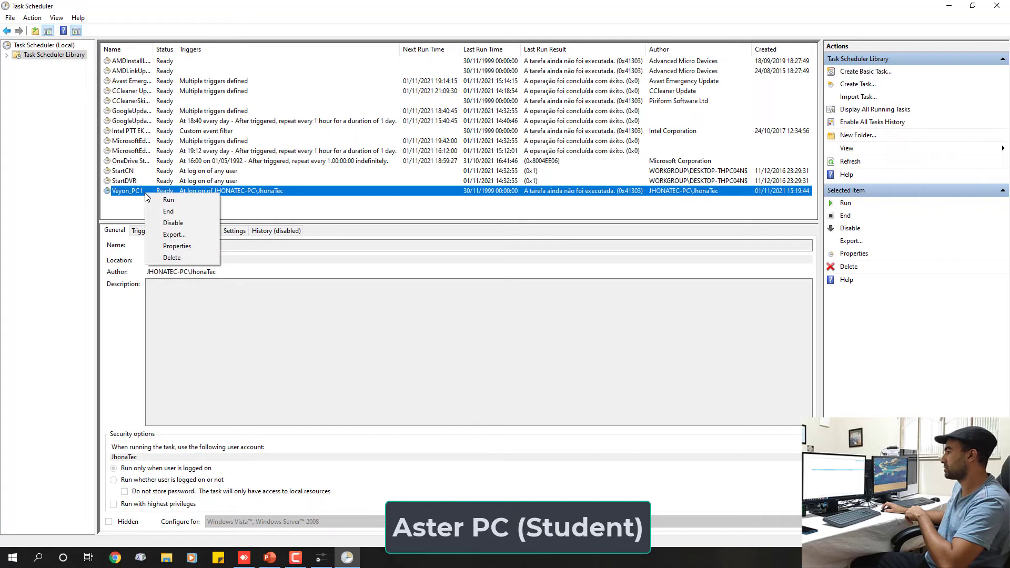
pyautogui.click(167, 201)
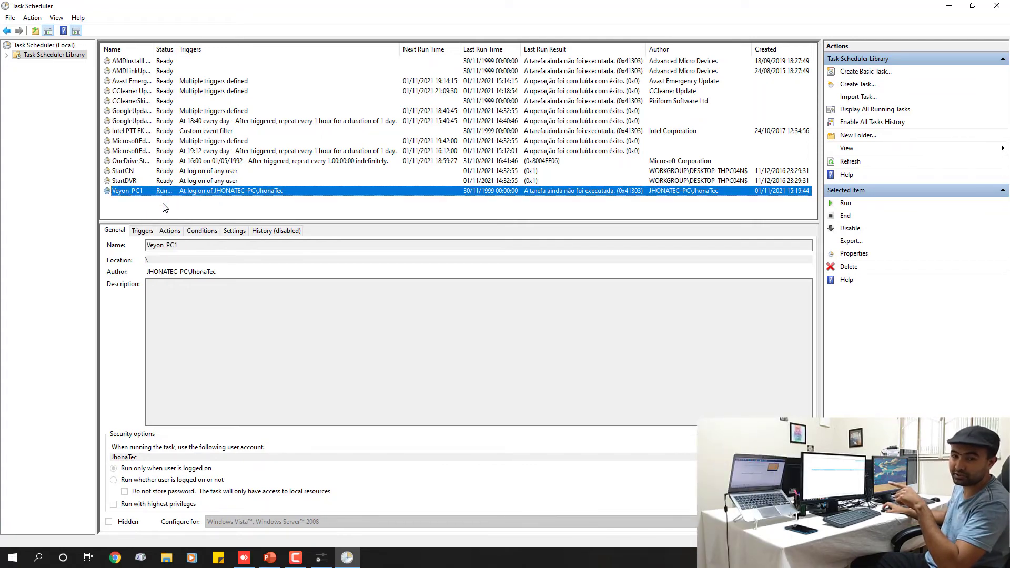
pyautogui.click(949, 6)
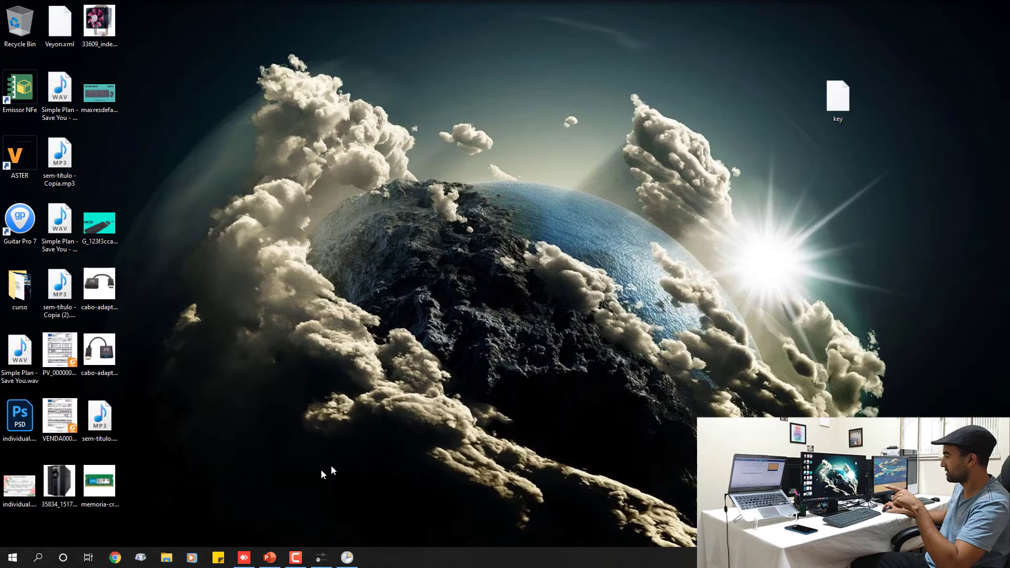
pyautogui.click(246, 564)
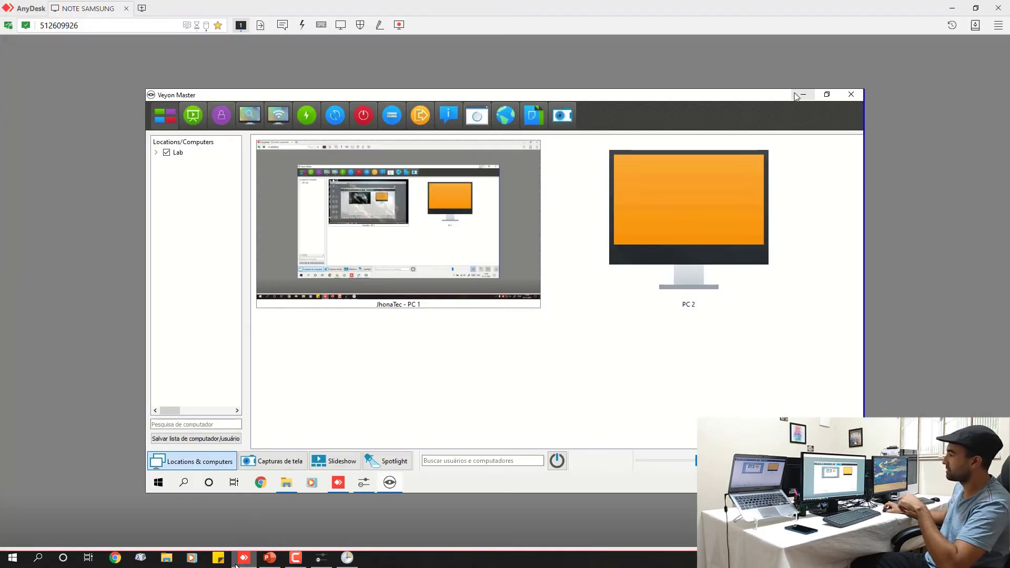
pyautogui.click(236, 564)
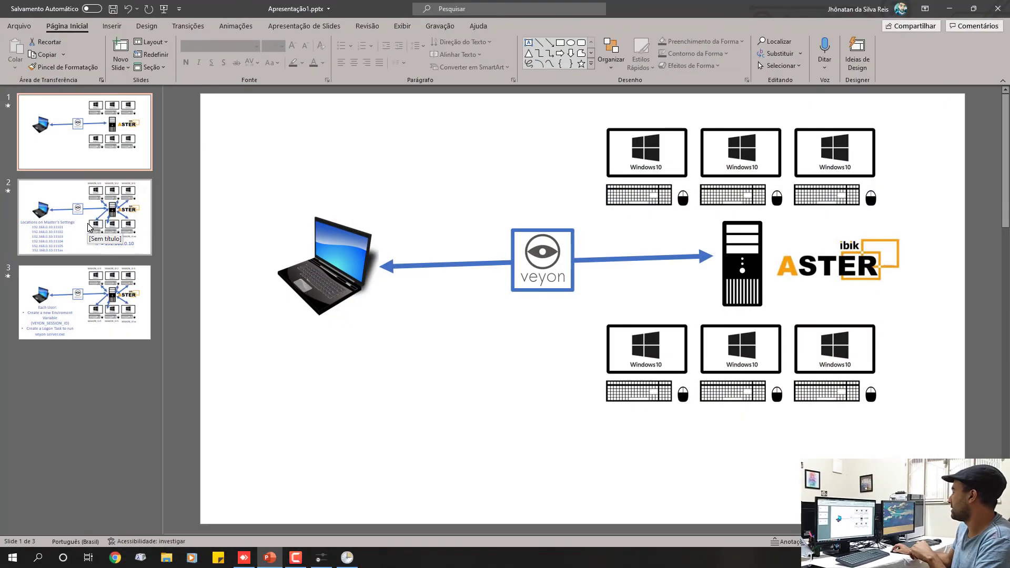
# Show slide 2 with the master locations 192.168.0.10:11101 through 111xx
pyautogui.click(106, 240)
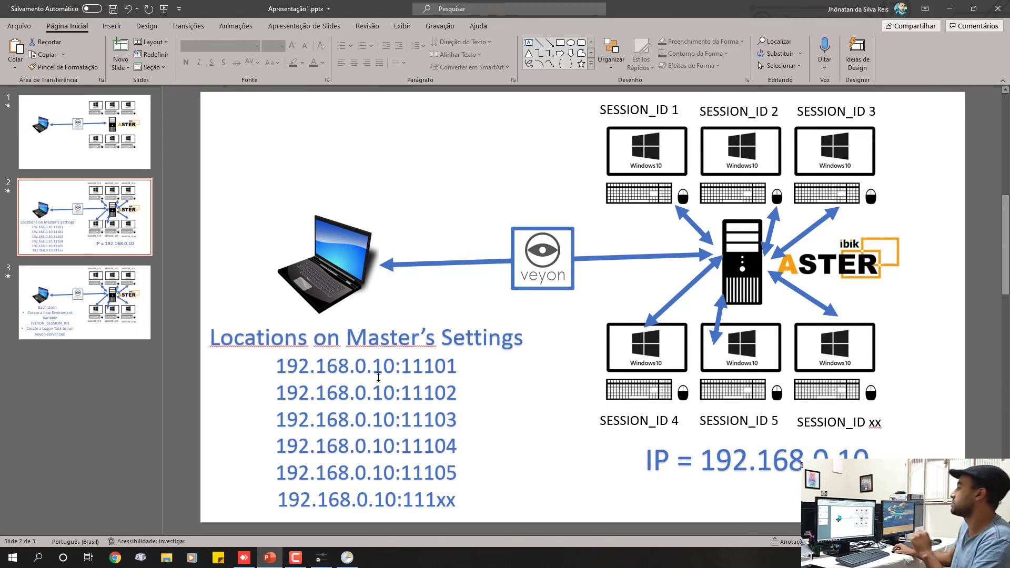
# Highlight the IP and port 11101 parts of the first address line on slide 2
pyautogui.moveTo(390, 366); pyautogui.dragTo(277, 366)
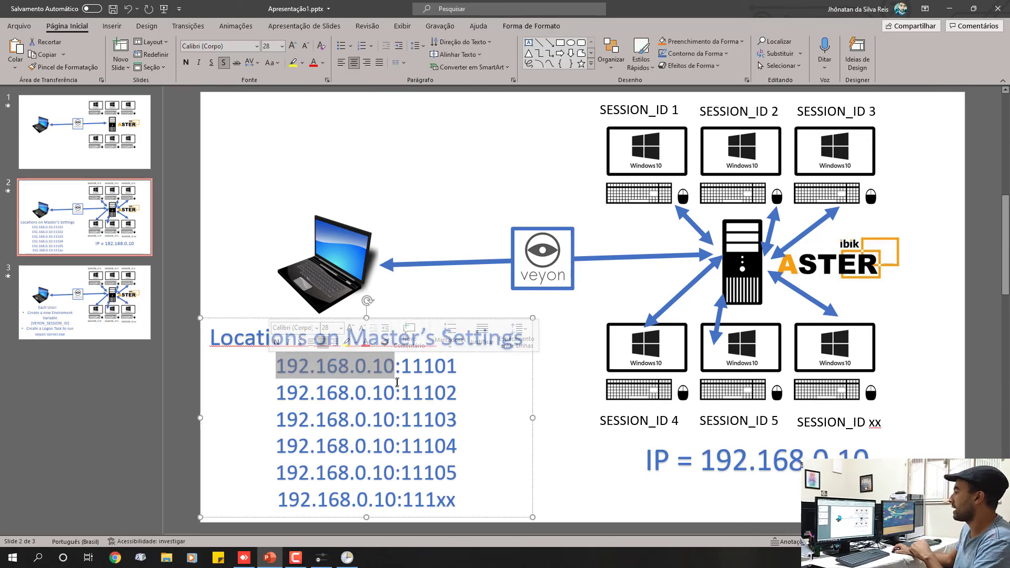
pyautogui.press('Down')
pyautogui.moveTo(400, 366); pyautogui.dragTo(456, 364)
pyautogui.click(446, 366)
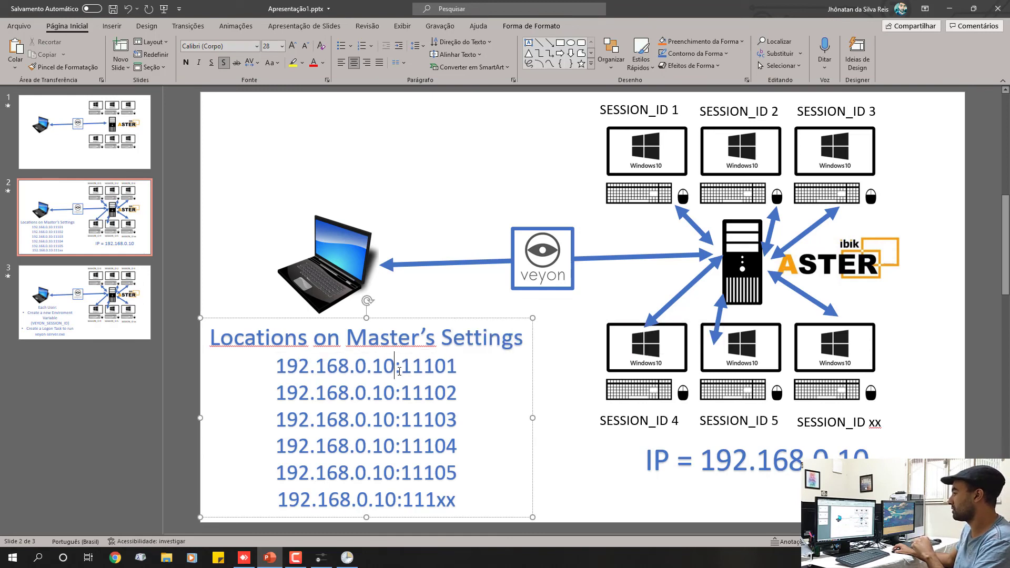
pyautogui.click(400, 371)
pyautogui.moveTo(435, 366); pyautogui.dragTo(444, 367)
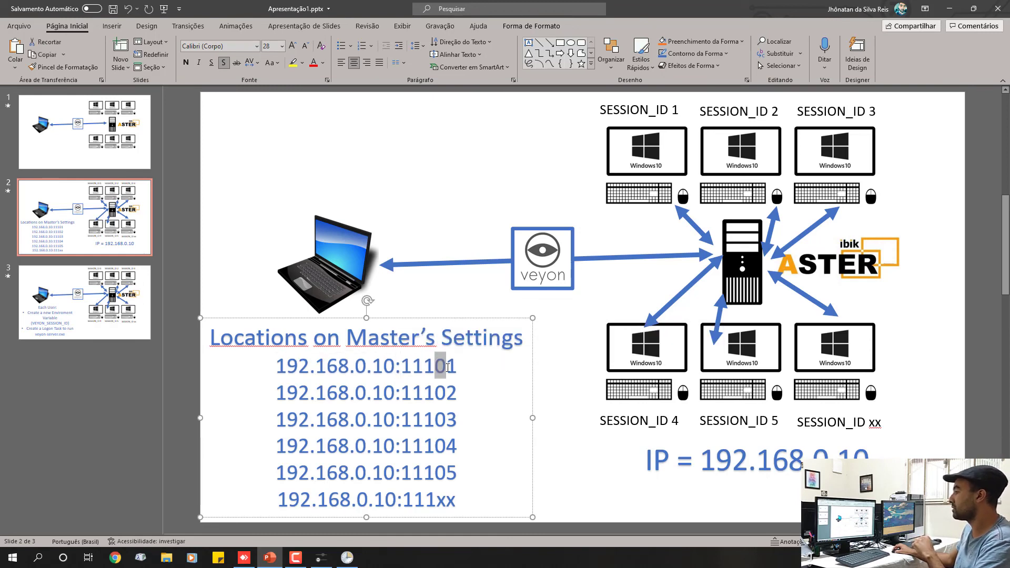
pyautogui.tripleClick(451, 367)
pyautogui.click(456, 367)
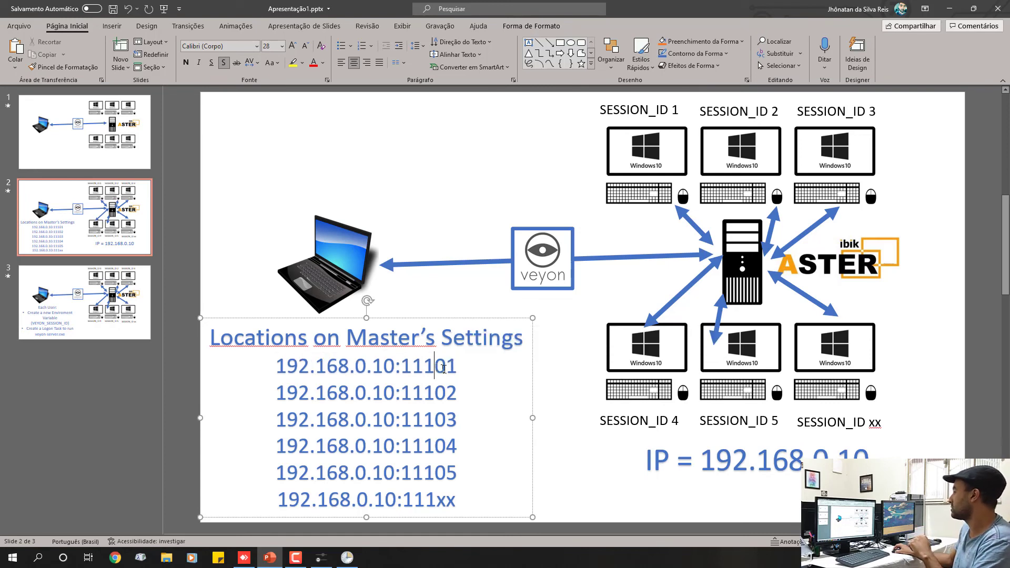
# Undo the accidental move of the first two addresses and scroll to slide 3
pyautogui.moveTo(444, 368); pyautogui.dragTo(459, 418)
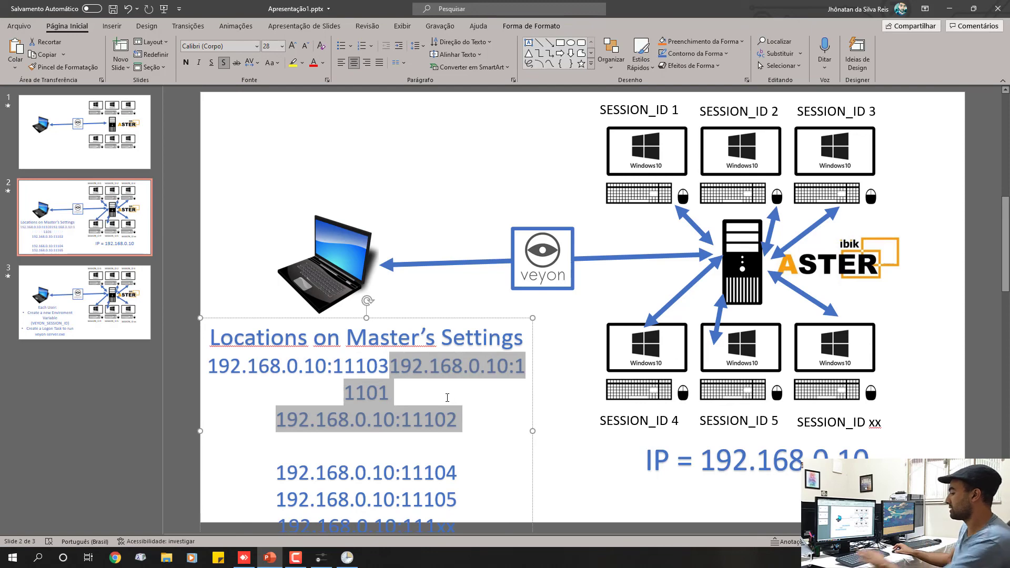
pyautogui.hotkey('ctrl', 'z')
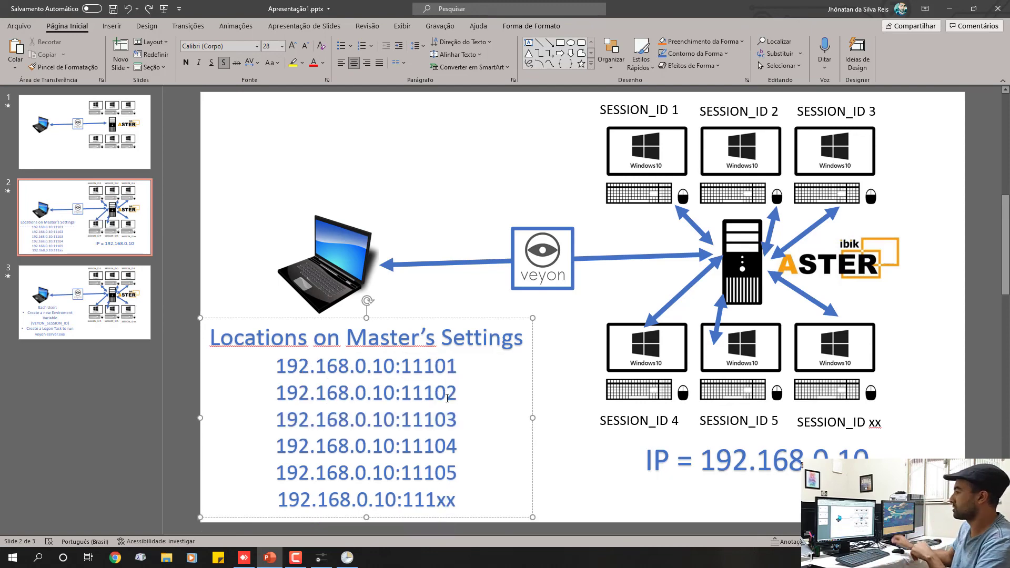
pyautogui.scroll(-1, 397, 407)
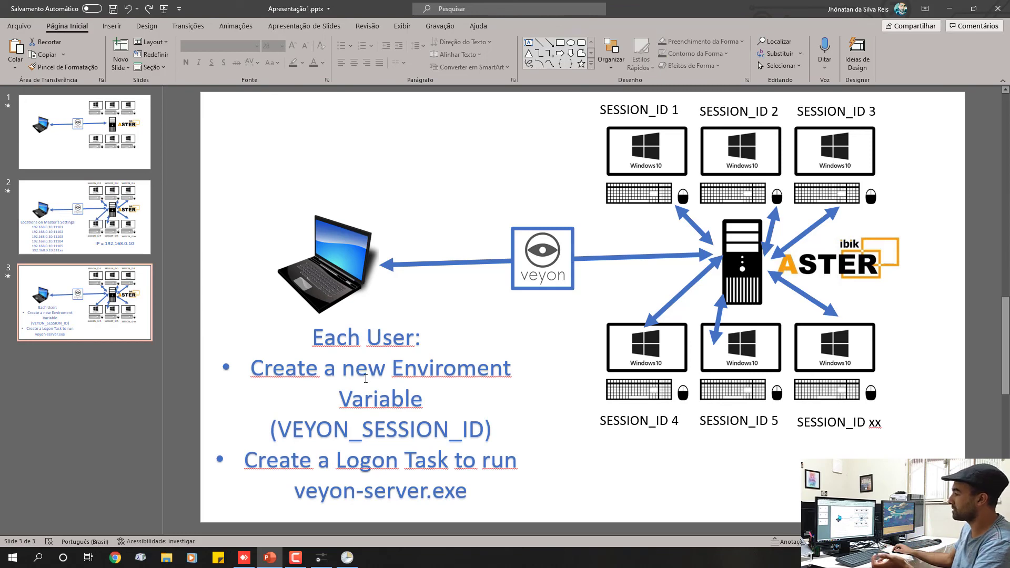